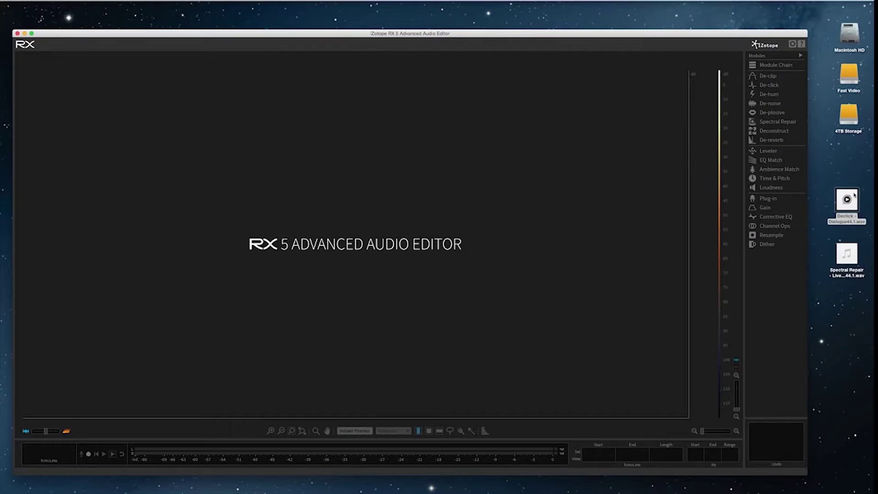
# Drag the Declick Dialogue file into RX, then open Live Show Whistle44.1.wav via File > Open.
pyautogui.moveTo(846, 203); pyautogui.dragTo(369, 229)
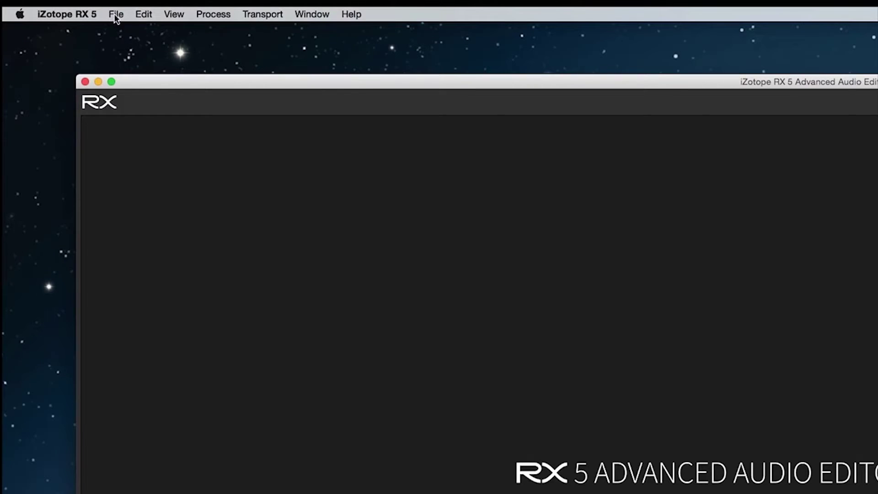
pyautogui.click(115, 14)
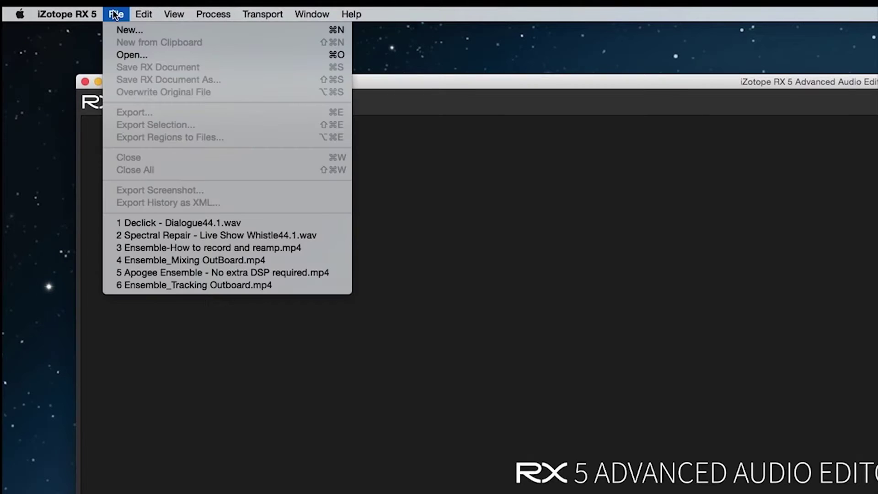
pyautogui.click(125, 54)
pyautogui.click(650, 250)
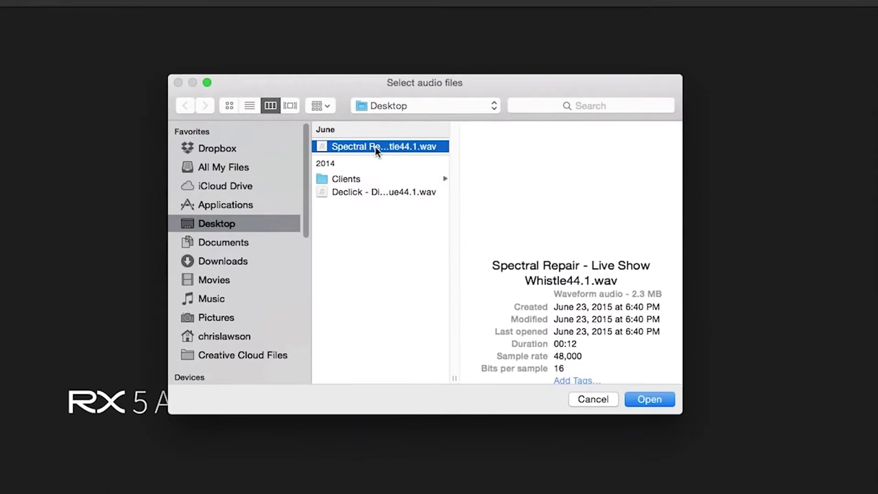
pyautogui.click(606, 313)
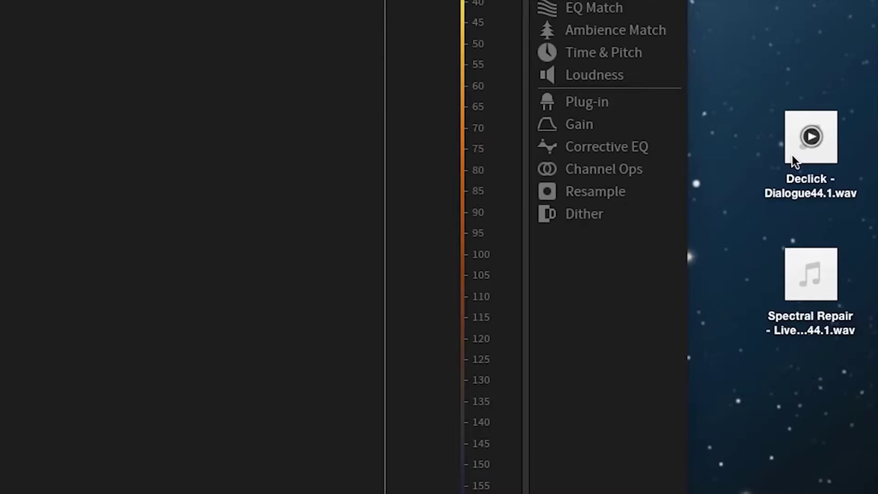
# Open the Declick file in RX 5 from the desktop, then drag both WAV files in together.
pyautogui.rightClick(792, 155)
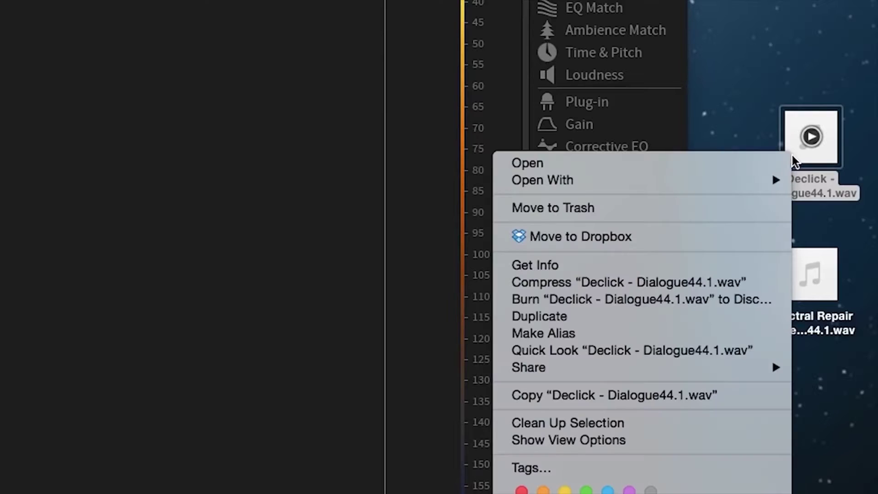
pyautogui.moveTo(688, 175)
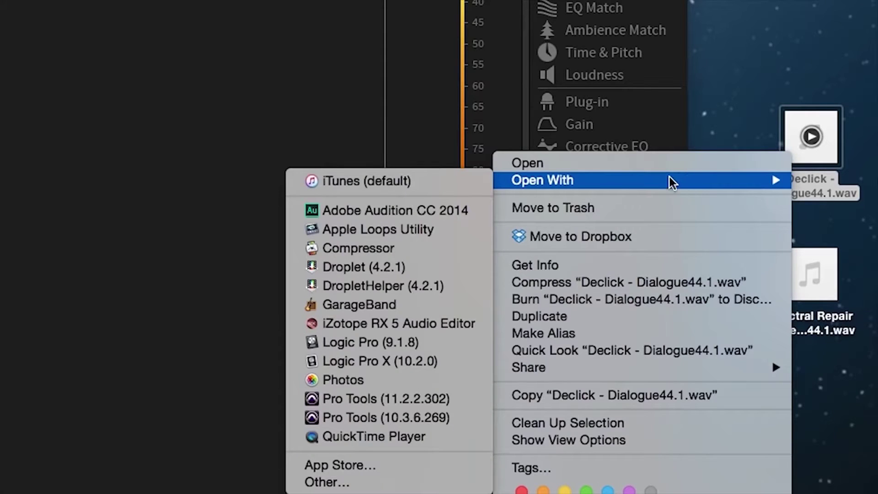
pyautogui.click(395, 319)
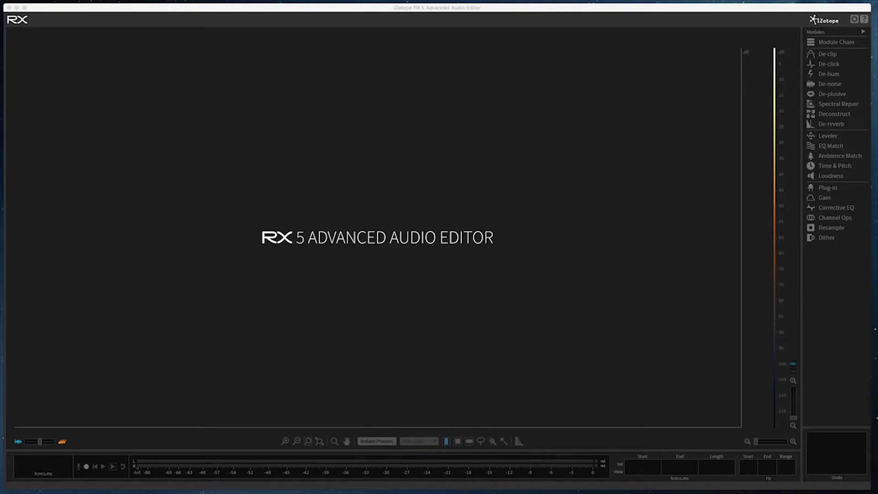
pyautogui.moveTo(875, 329); pyautogui.dragTo(453, 204)
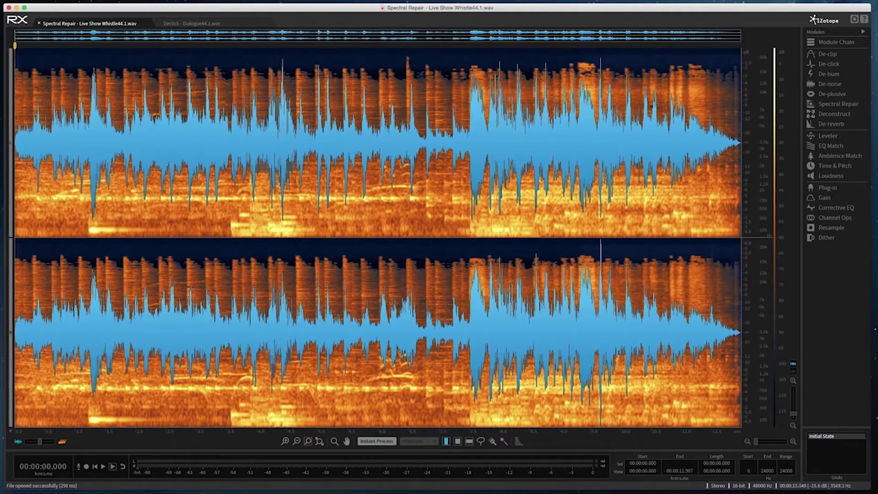
pyautogui.click(214, 25)
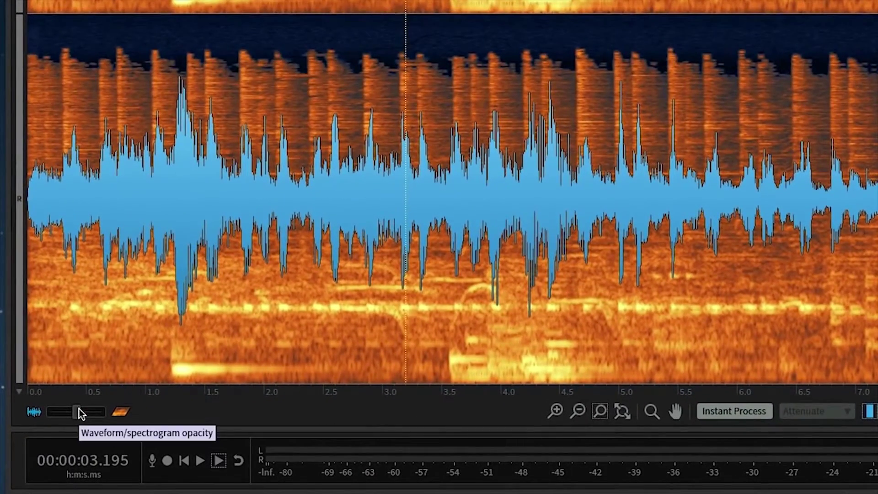
pyautogui.moveTo(79, 409)
pyautogui.mouseDown()
pyautogui.moveTo(45, 415)
pyautogui.moveTo(106, 414)
pyautogui.moveTo(82, 418)
pyautogui.mouseUp()
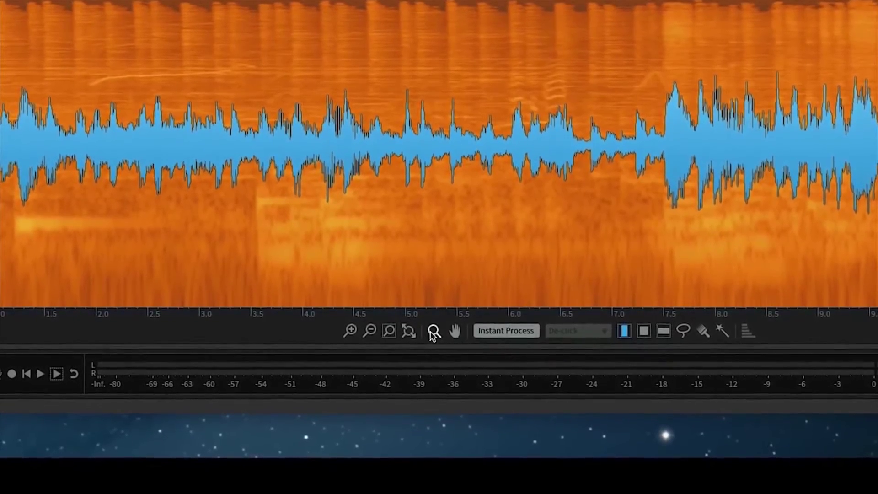
# Zoom the timeline in and out with the zoom buttons and Ctrl+minus / Ctrl+equal.
pyautogui.click(353, 327)
pyautogui.click(354, 327)
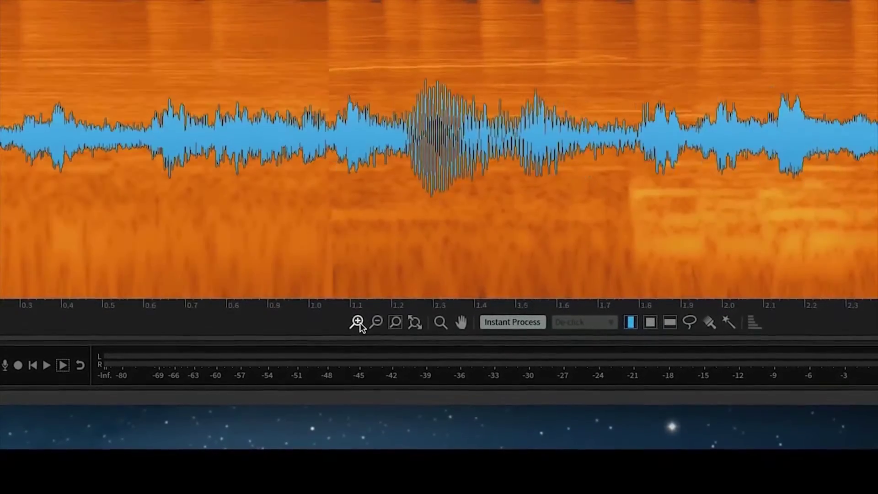
pyautogui.click(376, 323)
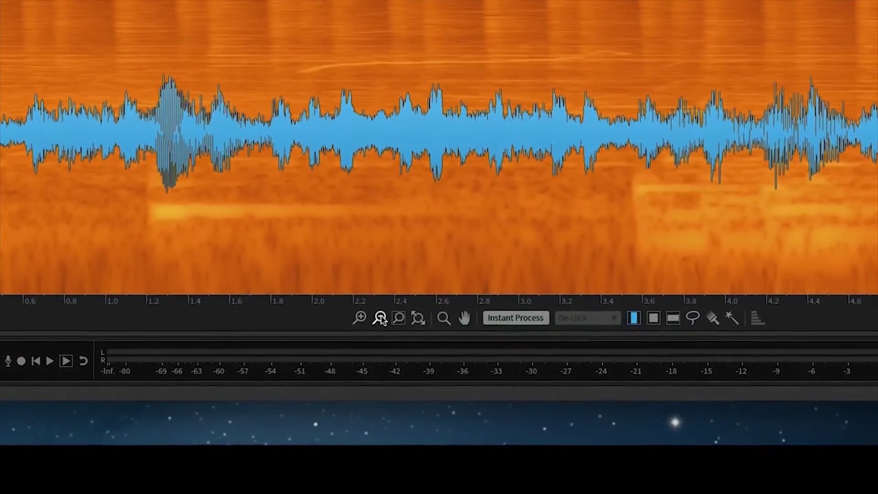
pyautogui.click(380, 319)
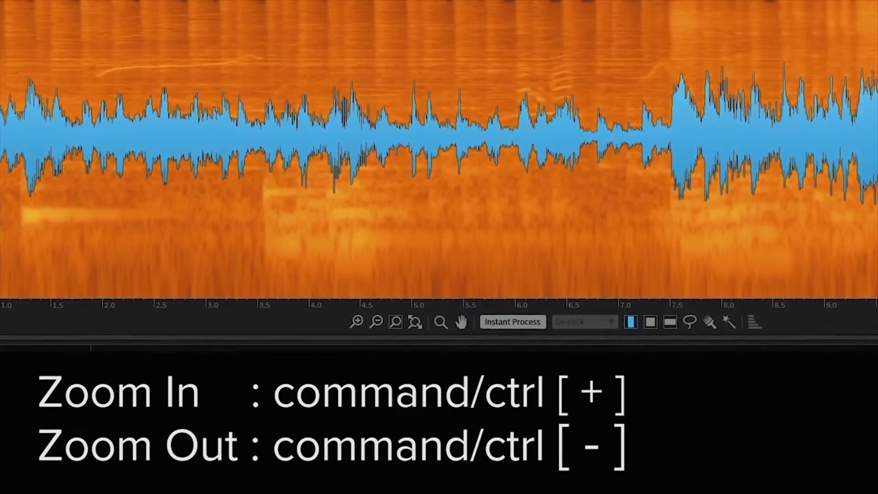
pyautogui.hotkey('ctrl', '-')
pyautogui.hotkey('ctrl', '=')
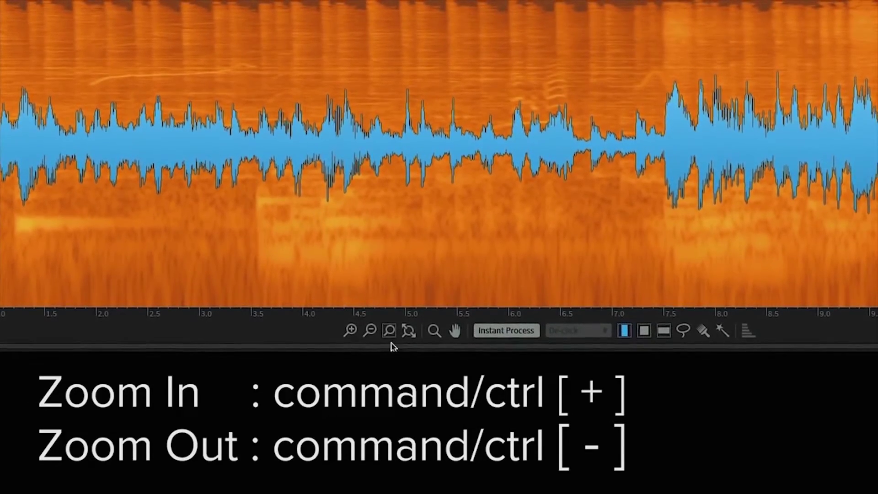
# Zoom to a 4.8–7.0 s selection, then show the whole file and clear the selection.
pyautogui.moveTo(386, 182); pyautogui.dragTo(617, 181)
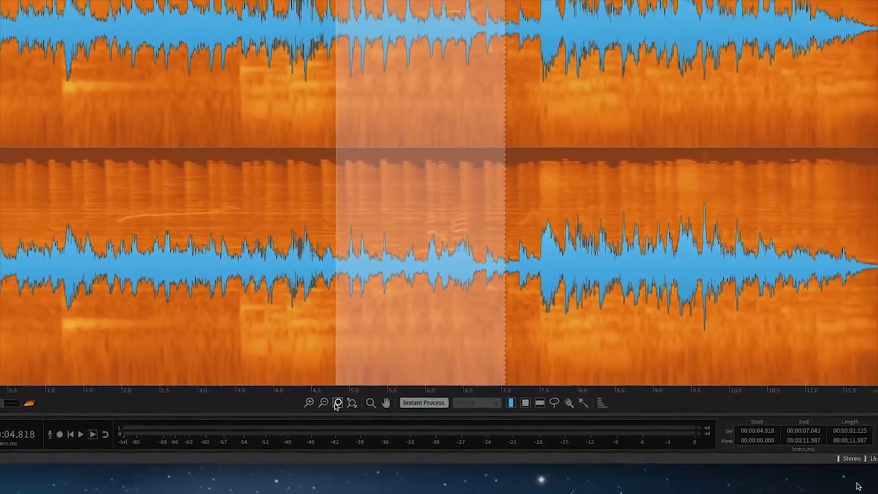
pyautogui.click(373, 352)
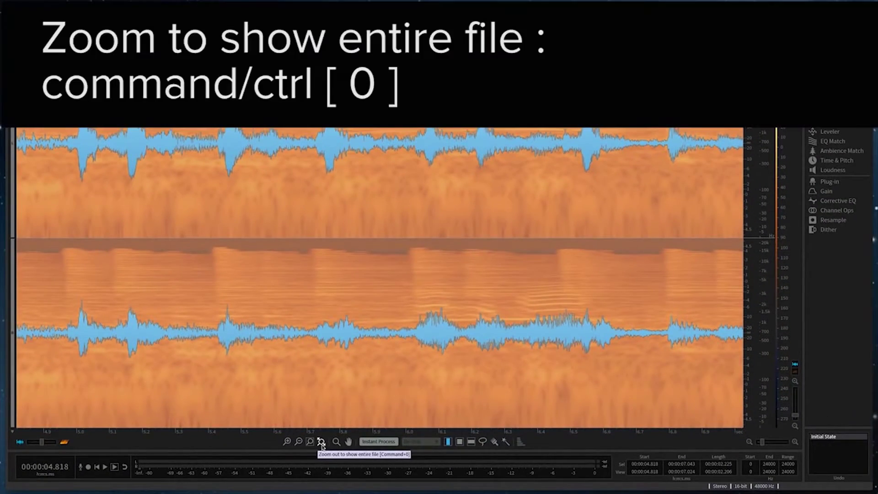
pyautogui.click(321, 442)
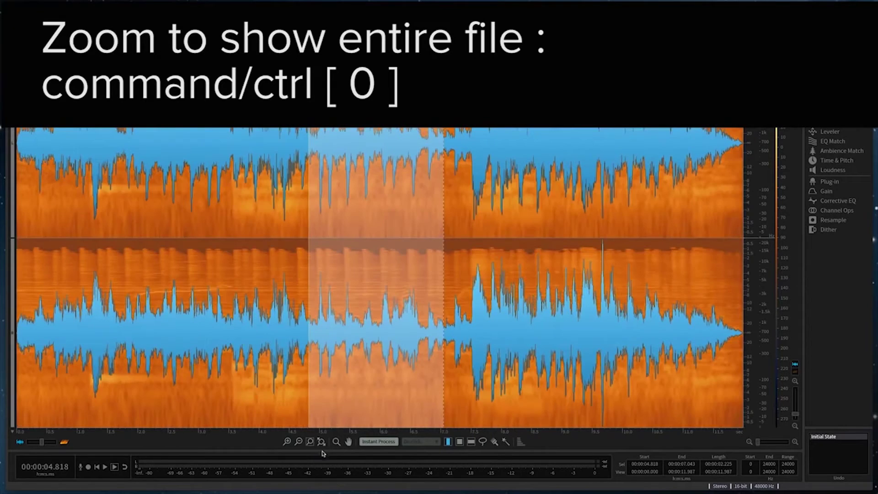
pyautogui.hotkey('ctrl', 'd')
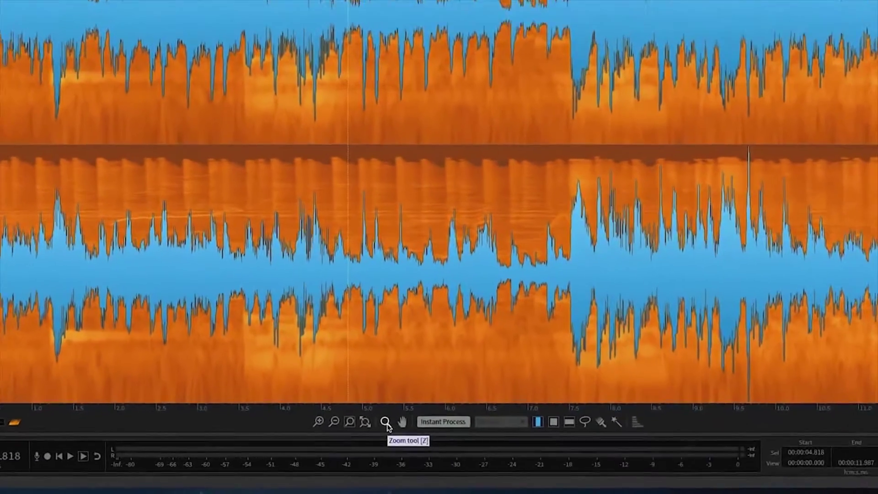
# Zoom in and out around 5 seconds with the Zoom tool, ending at about 5.0–6.1 s.
pyautogui.click(336, 442)
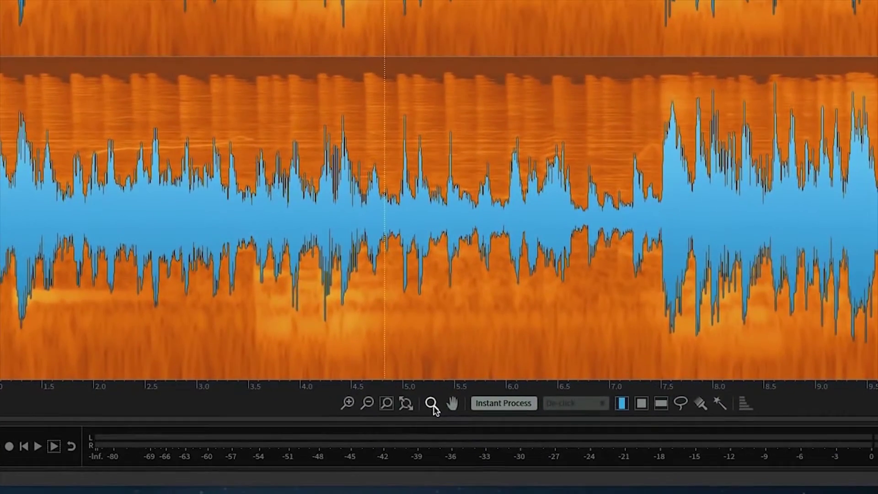
pyautogui.click(435, 240)
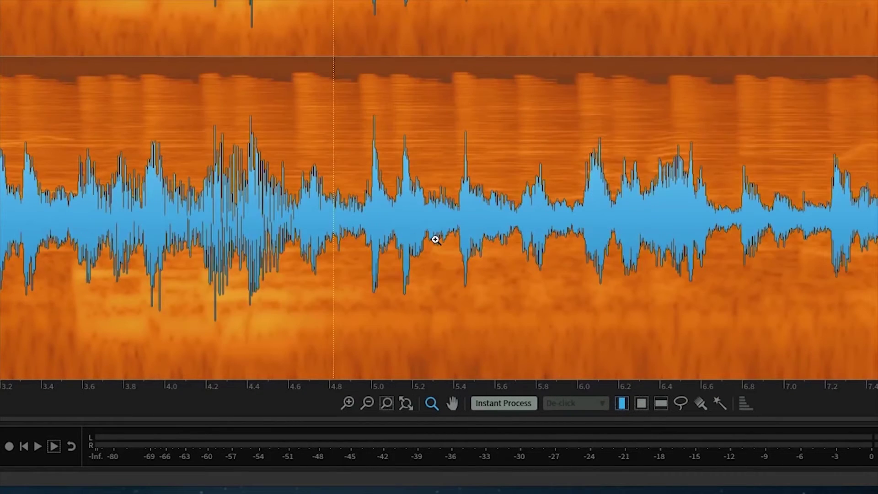
pyautogui.click(435, 239)
pyautogui.click(435, 239)
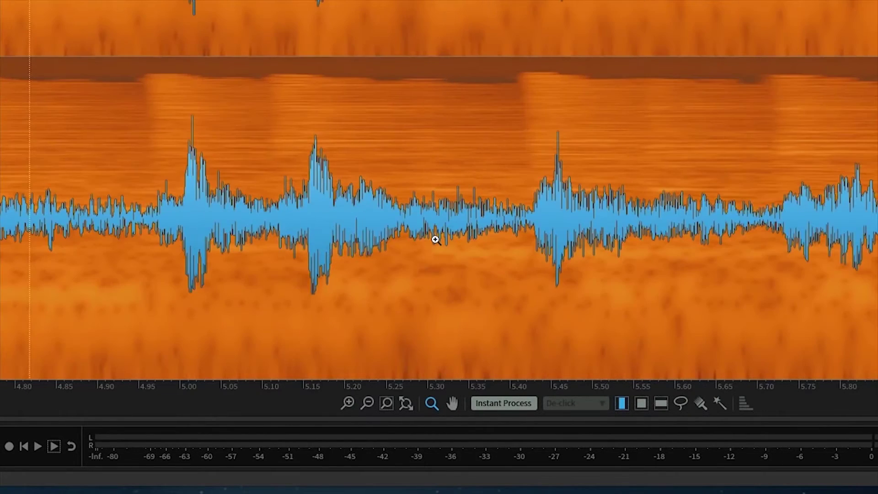
pyautogui.keyDown('alt'); pyautogui.click(435, 240); pyautogui.keyUp('alt')
pyautogui.keyDown('alt'); pyautogui.click(435, 239); pyautogui.keyUp('alt')
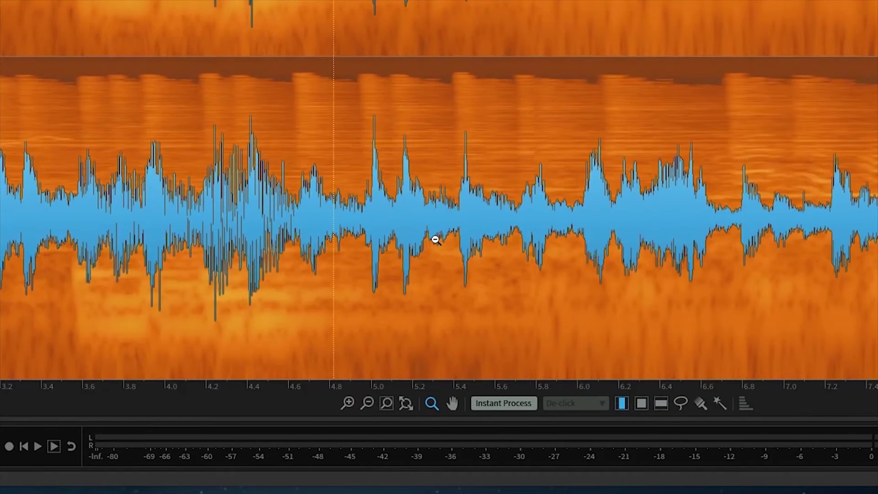
pyautogui.keyDown('alt'); pyautogui.click(435, 240); pyautogui.keyUp('alt')
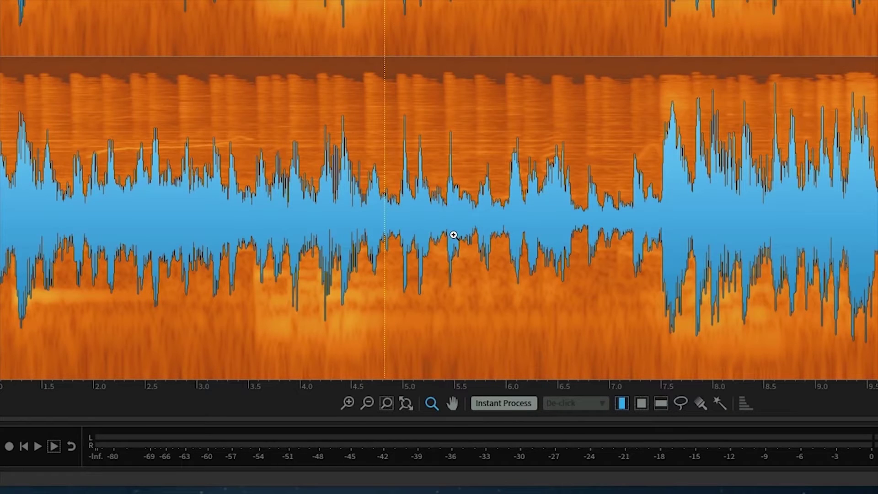
pyautogui.click(501, 324)
pyautogui.click(501, 324)
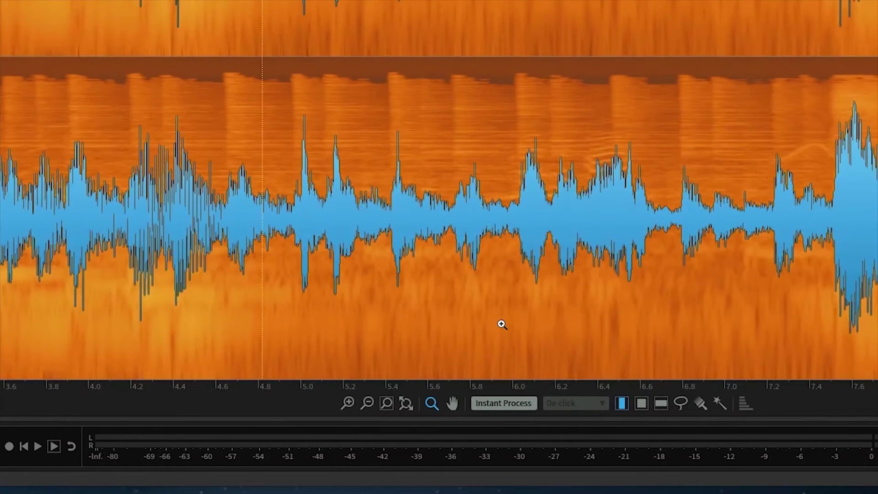
pyautogui.rightClick(501, 325)
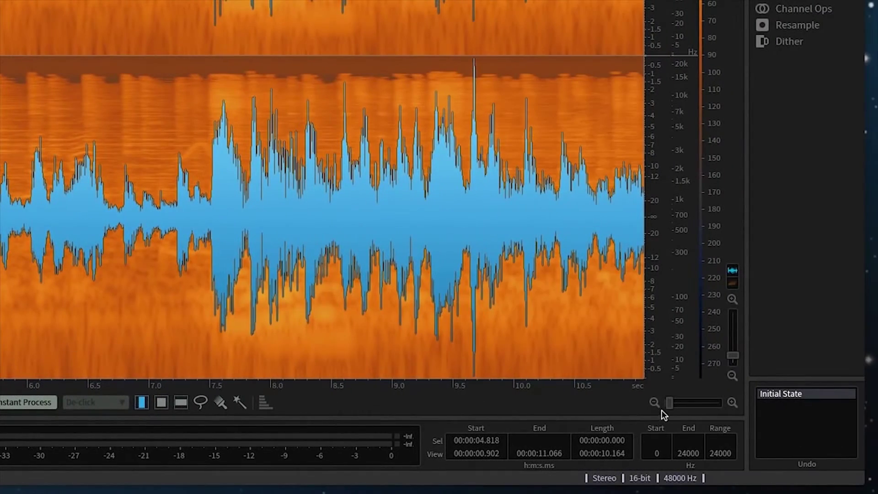
pyautogui.moveTo(665, 405); pyautogui.dragTo(669, 407)
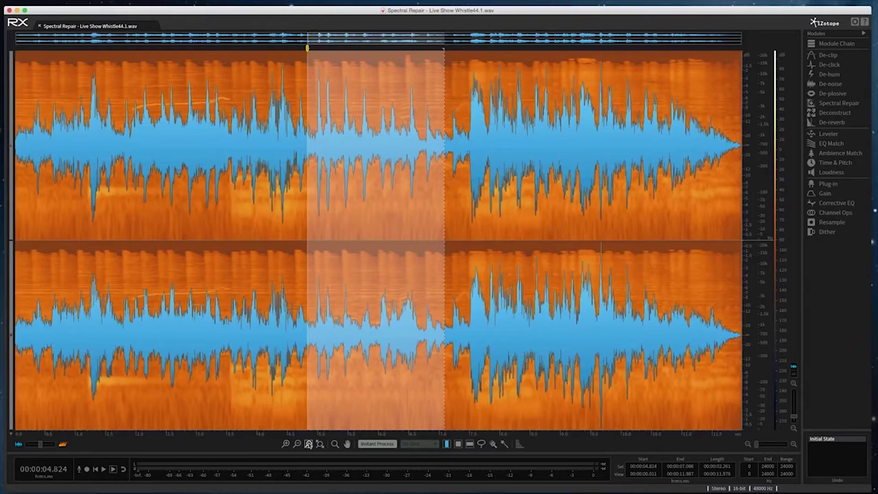
# Fit the view to 4.8–7.0 s, then pan through the recording with the overview bar and Hand tool.
pyautogui.click(309, 444)
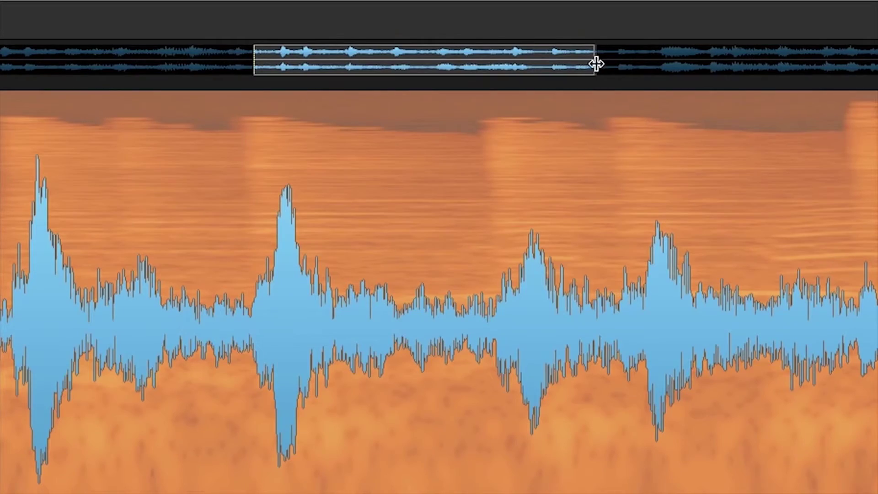
pyautogui.moveTo(596, 64); pyautogui.dragTo(810, 65)
pyautogui.moveTo(742, 82); pyautogui.dragTo(594, 82)
pyautogui.moveTo(483, 68); pyautogui.dragTo(466, 84)
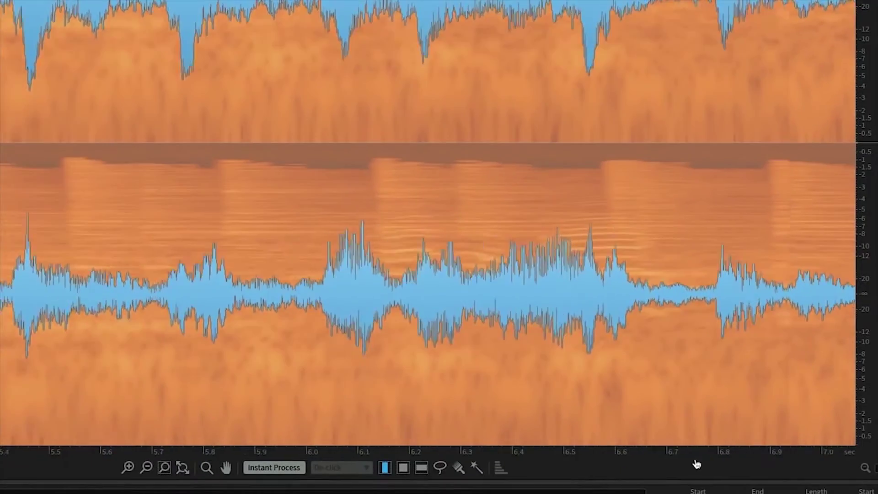
pyautogui.moveTo(695, 464)
pyautogui.mouseDown()
pyautogui.moveTo(578, 457)
pyautogui.moveTo(690, 455)
pyautogui.mouseUp()
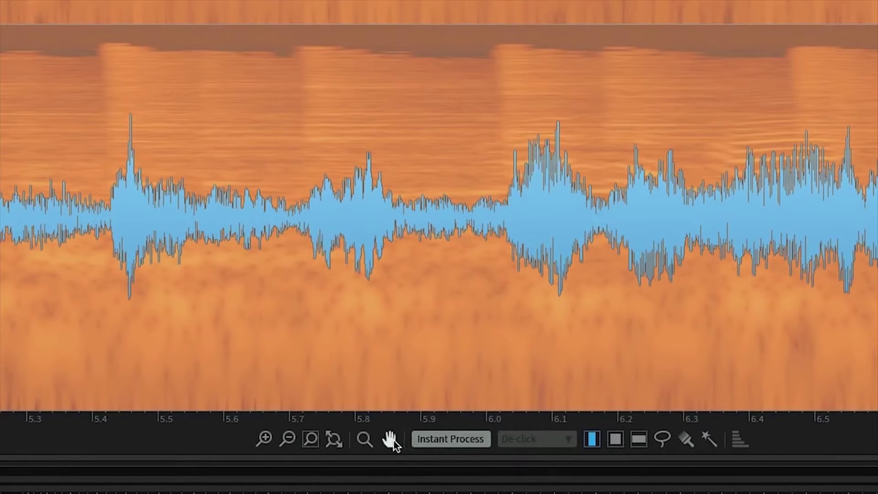
pyautogui.click(390, 440)
pyautogui.moveTo(621, 227); pyautogui.dragTo(677, 236)
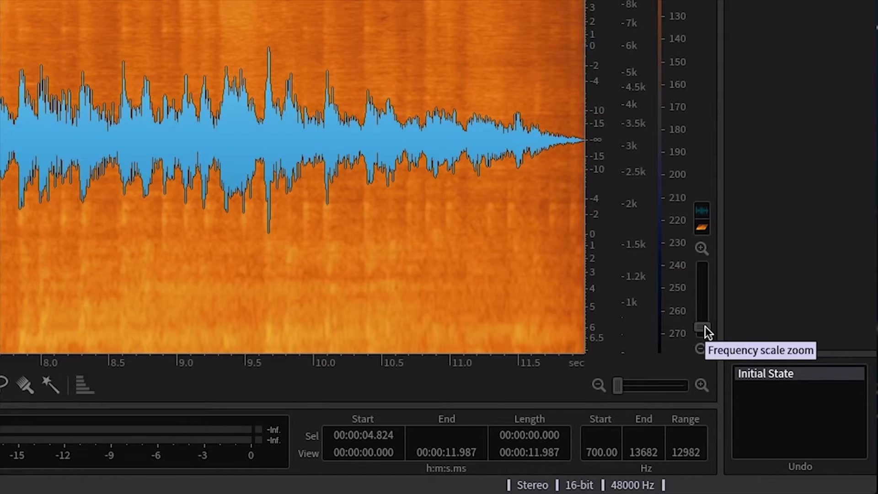
# Zoom the frequency axis to about 4.9–9.5 kHz, then scroll back out to the full range.
pyautogui.moveTo(705, 327); pyautogui.dragTo(702, 323)
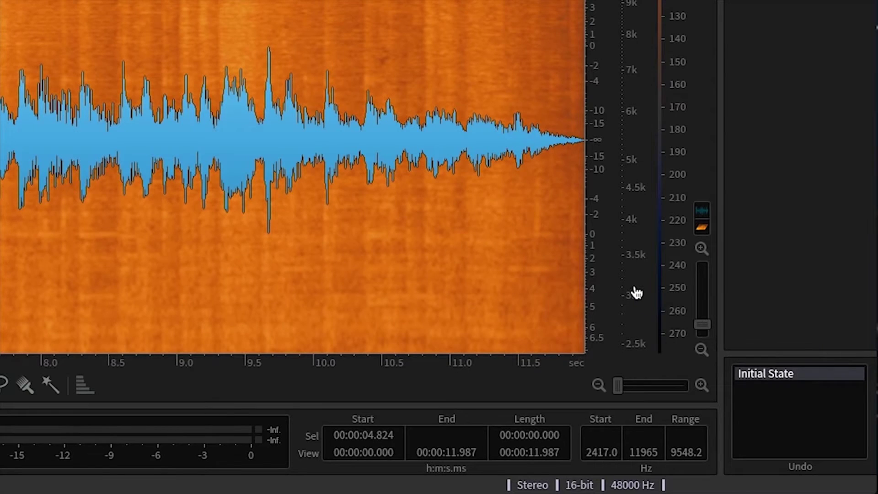
pyautogui.scroll(-1, 634, 293)
pyautogui.scroll(-1, 635, 293)
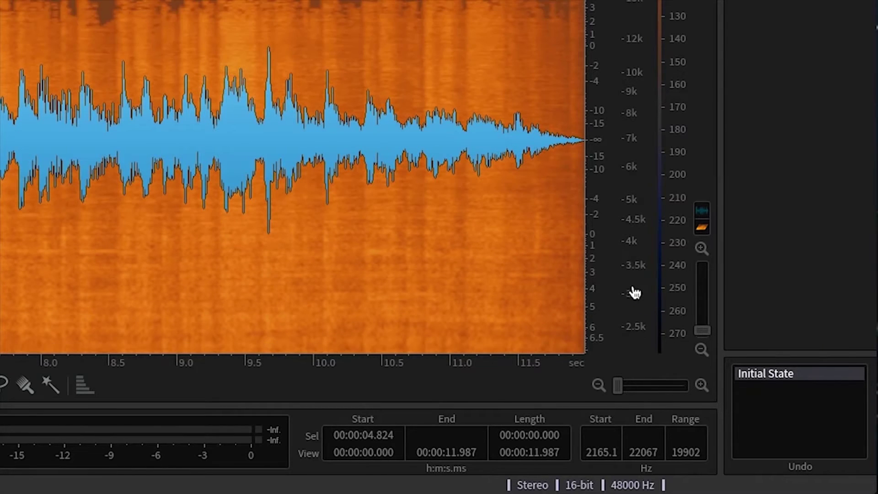
pyautogui.scroll(-1, 634, 293)
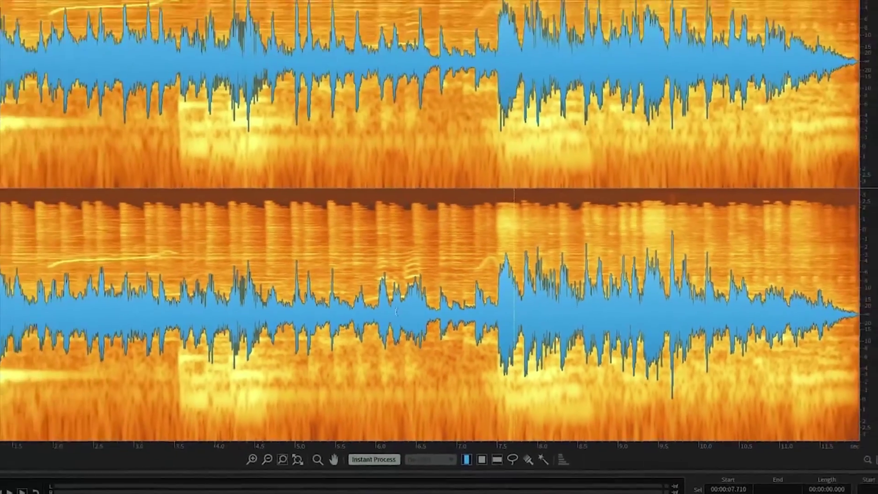
pyautogui.moveTo(314, 331); pyautogui.dragTo(558, 332)
pyautogui.moveTo(586, 393); pyautogui.dragTo(599, 393)
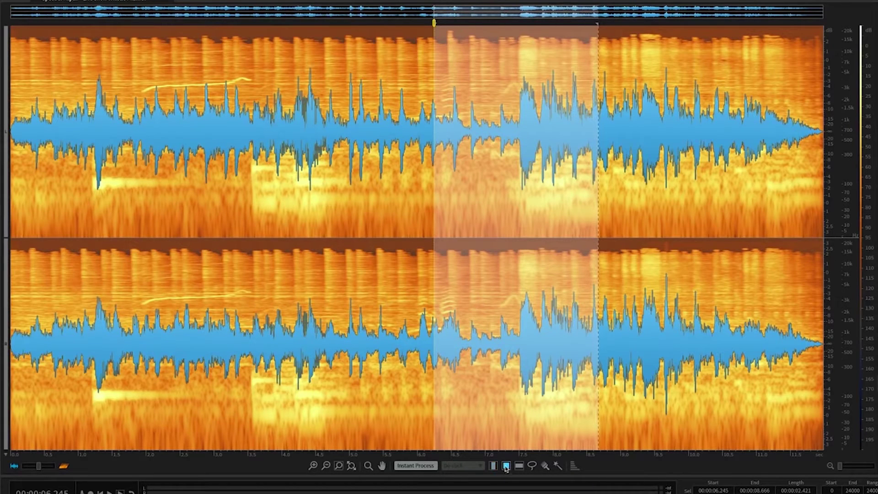
pyautogui.click(505, 465)
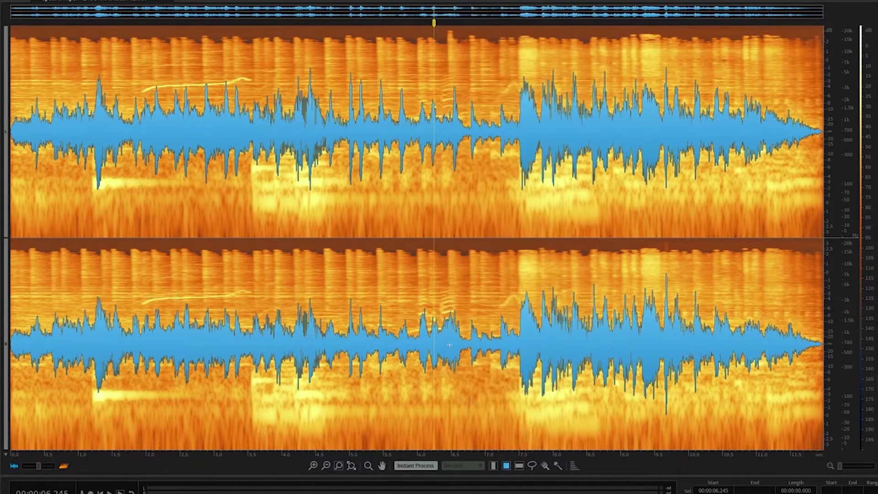
pyautogui.moveTo(451, 345); pyautogui.dragTo(633, 411)
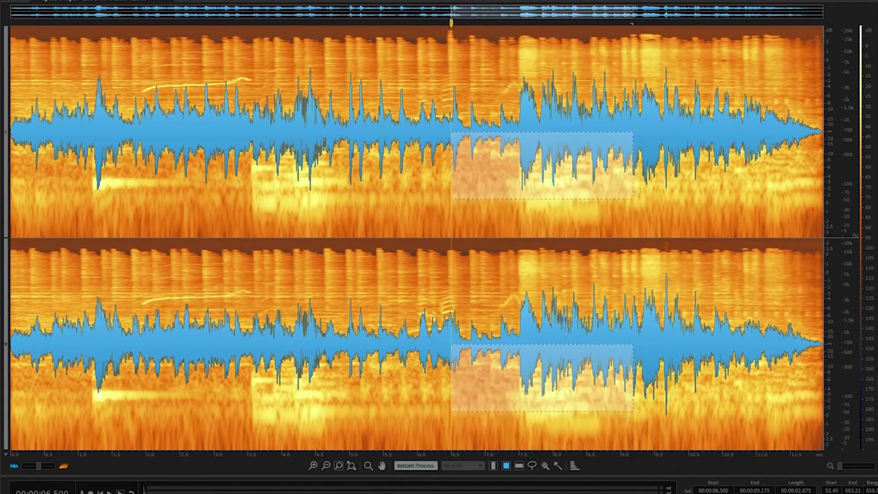
pyautogui.hotkey('ctrl', 'd')
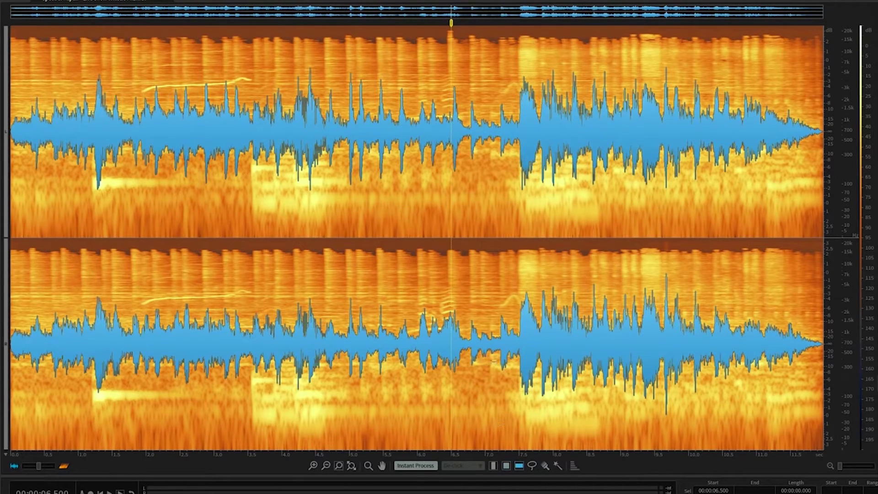
pyautogui.moveTo(511, 361); pyautogui.dragTo(511, 434)
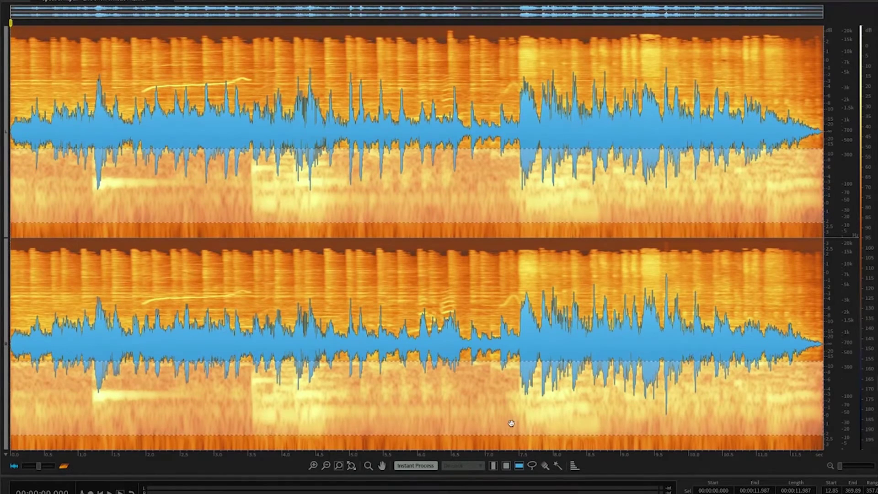
pyautogui.click(512, 426)
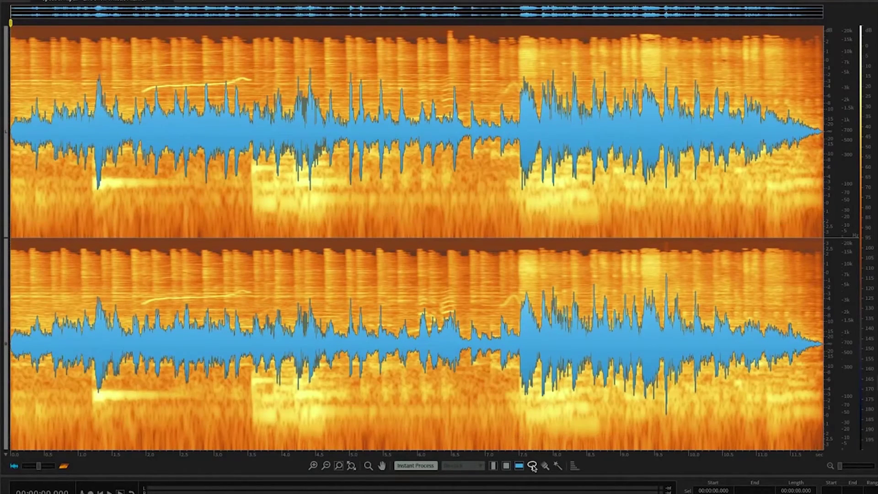
pyautogui.moveTo(516, 385)
pyautogui.mouseDown()
pyautogui.moveTo(499, 423)
pyautogui.moveTo(526, 436)
pyautogui.mouseUp()
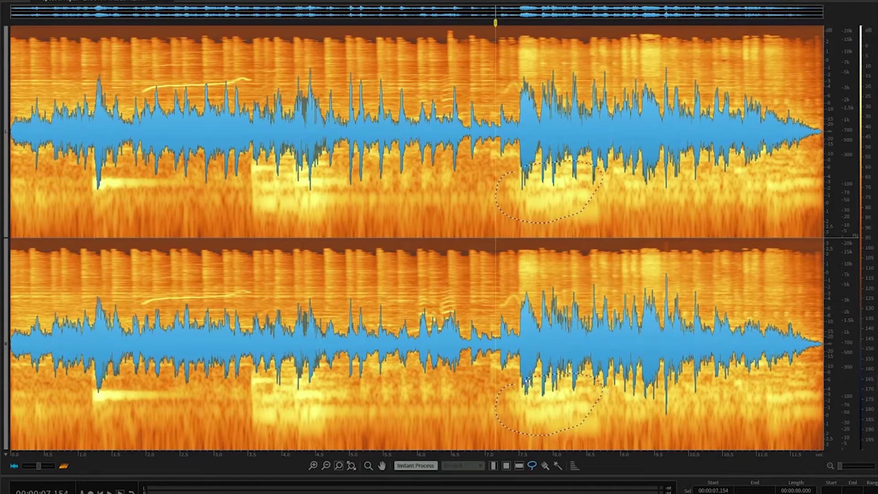
pyautogui.moveTo(513, 386); pyautogui.dragTo(512, 386)
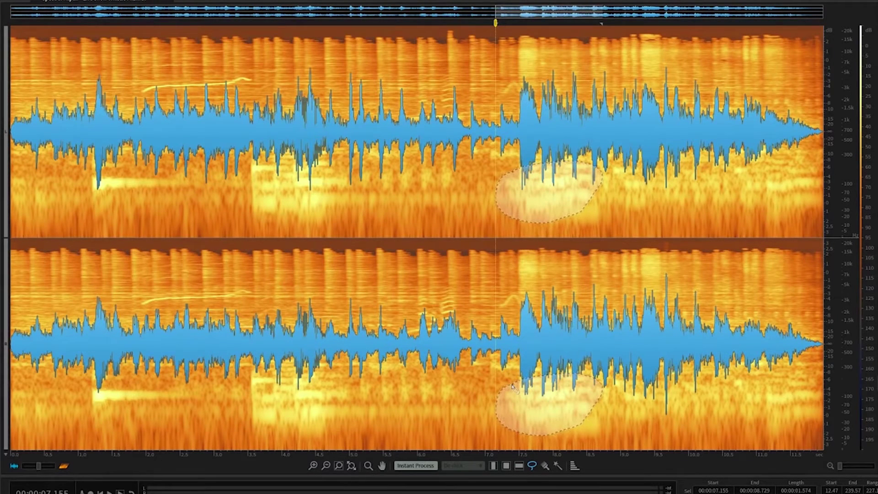
pyautogui.click(512, 387)
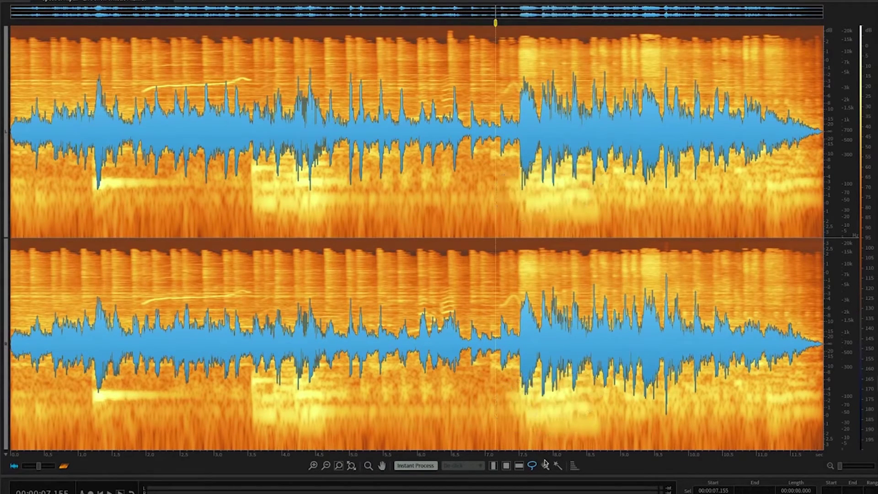
pyautogui.moveTo(505, 393); pyautogui.dragTo(604, 396)
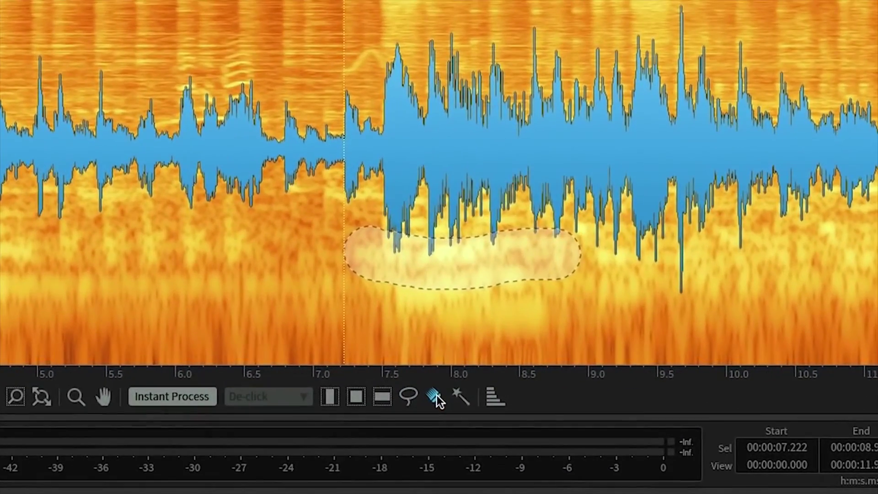
pyautogui.click(437, 396)
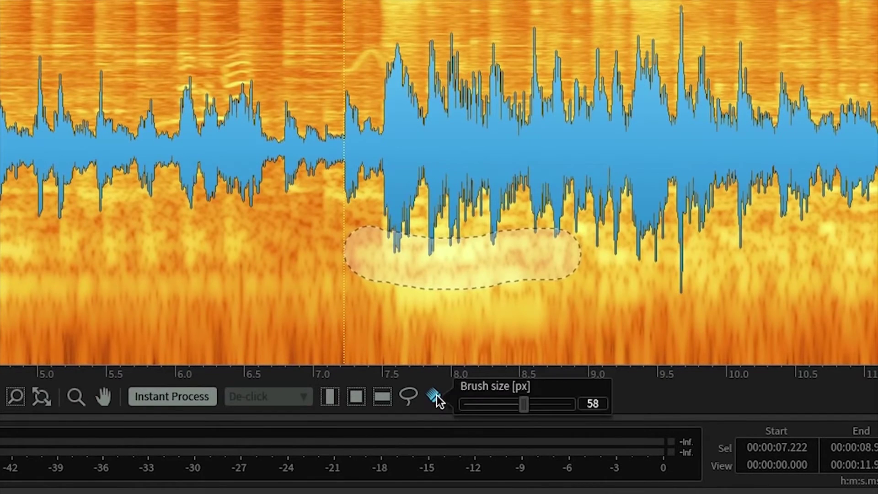
pyautogui.moveTo(519, 403)
pyautogui.mouseDown()
pyautogui.moveTo(498, 404)
pyautogui.moveTo(523, 405)
pyautogui.mouseUp()
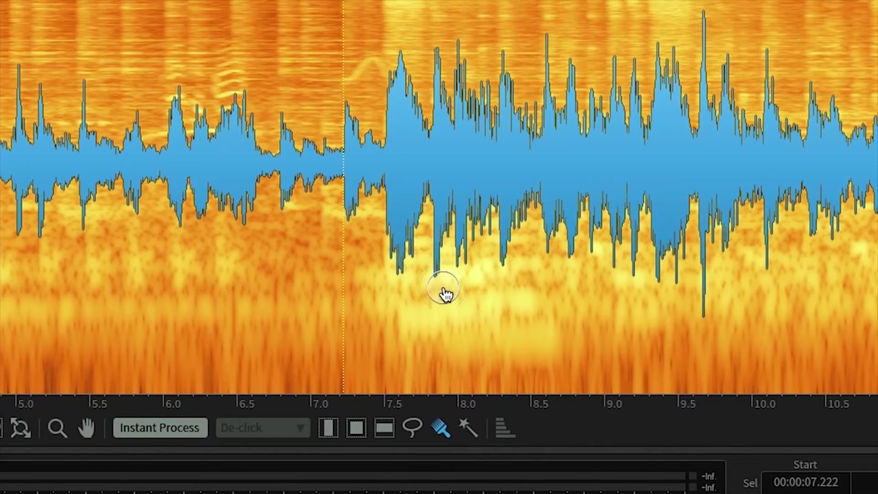
pyautogui.scroll(5, 465, 320)
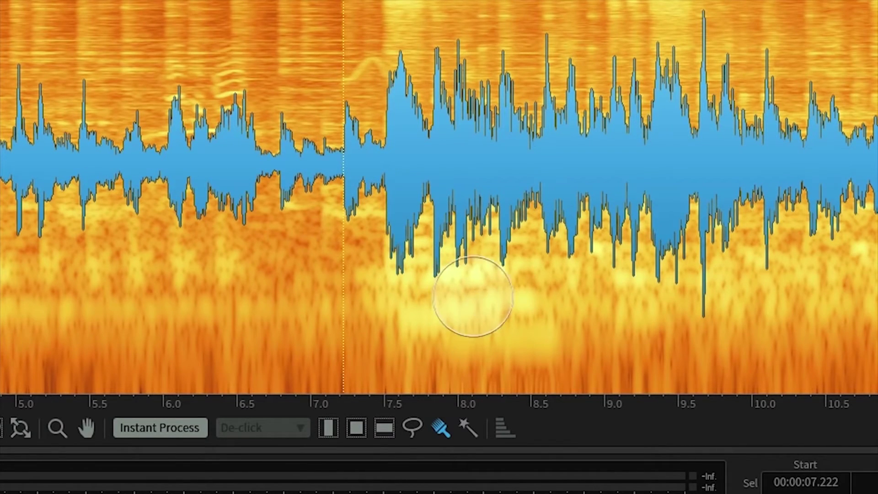
pyautogui.click(471, 430)
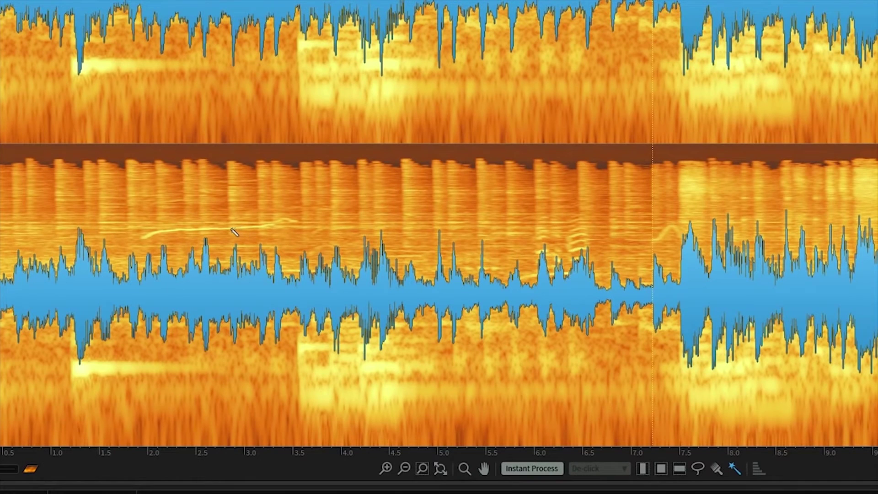
# Magic Wand-select the whistle trace around 2–3.5 s, including harmonics 2, 3 and 4.
pyautogui.click(234, 233)
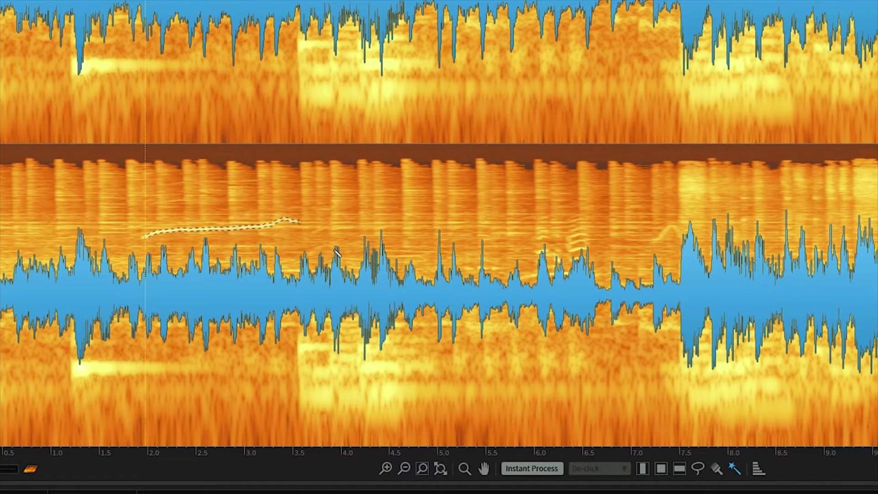
pyautogui.click(215, 233)
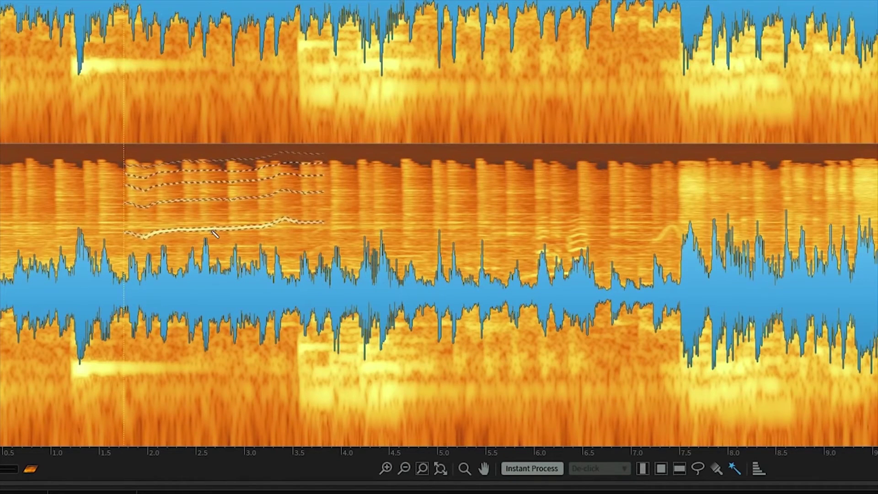
pyautogui.hotkey('ctrl', 'z')
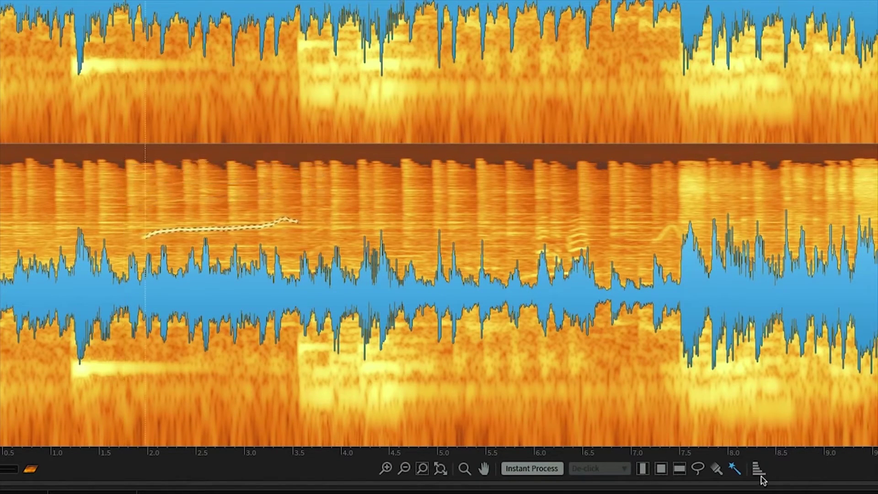
pyautogui.click(759, 471)
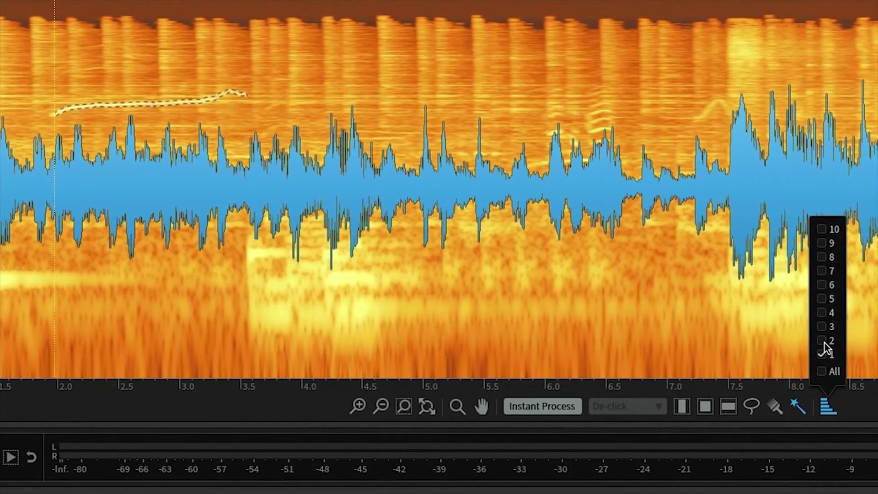
pyautogui.click(823, 340)
pyautogui.click(823, 326)
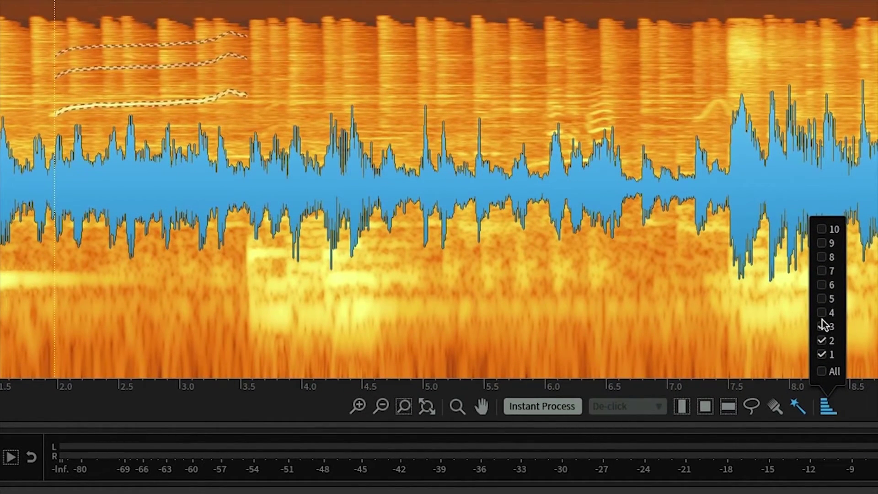
pyautogui.click(822, 313)
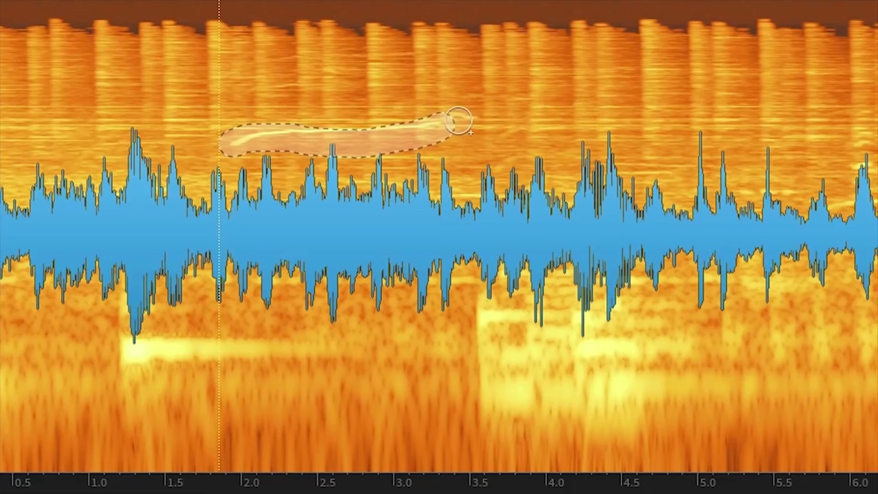
pyautogui.moveTo(459, 120); pyautogui.dragTo(473, 117)
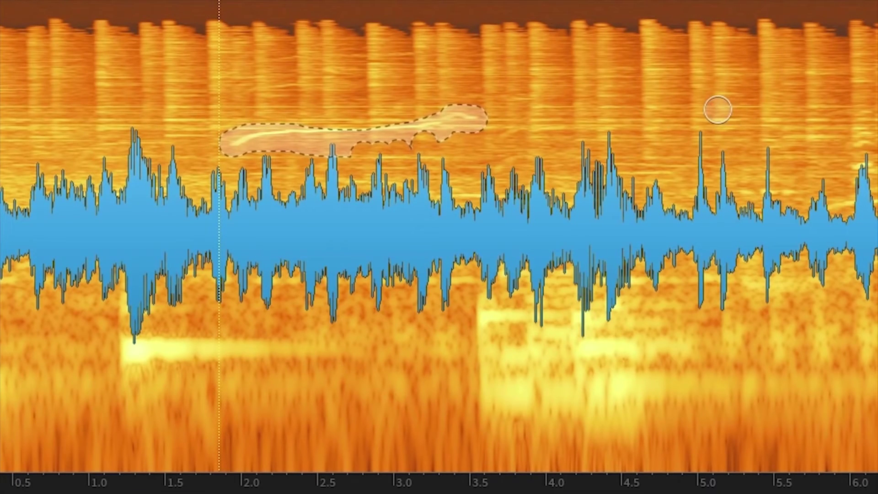
# Nudge the whistle selection slightly higher in frequency and play only the selection.
pyautogui.moveTo(330, 147)
pyautogui.mouseDown()
pyautogui.moveTo(413, 144)
pyautogui.moveTo(487, 169)
pyautogui.moveTo(333, 141)
pyautogui.mouseUp()
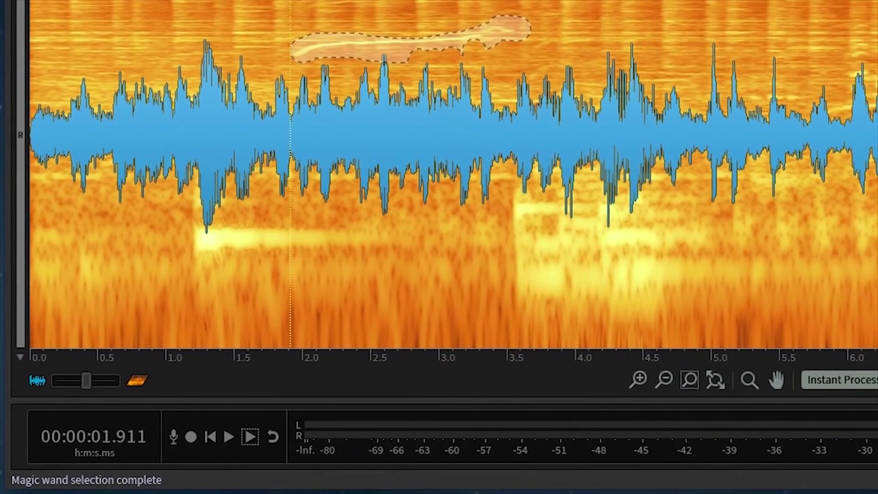
pyautogui.click(248, 442)
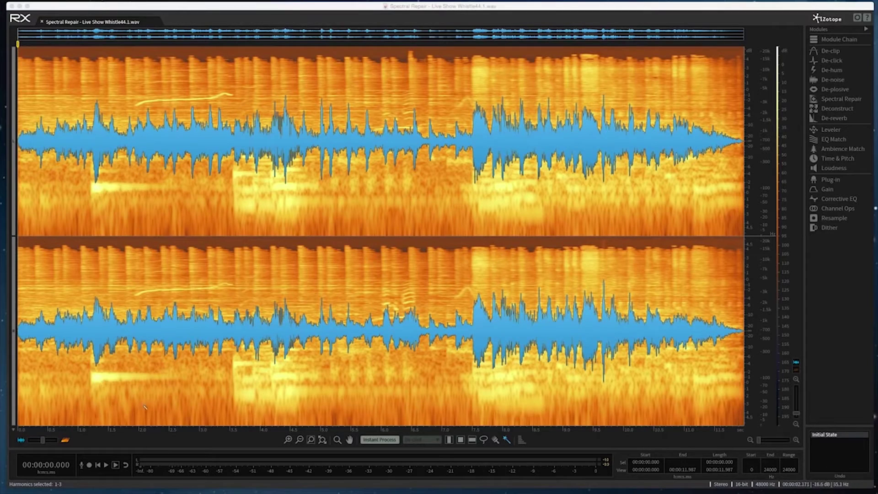
# Play and stop the original audio, then Magic Wand-select the whistle line with its harmonics.
pyautogui.click(106, 466)
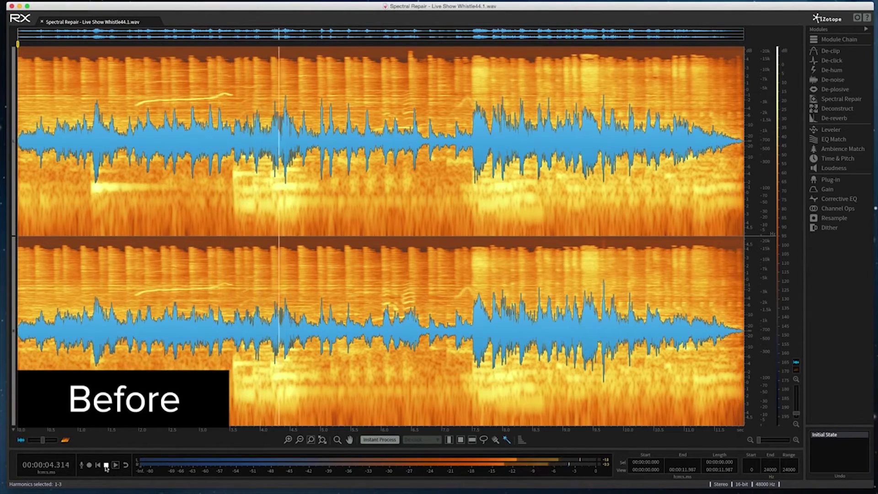
pyautogui.click(107, 466)
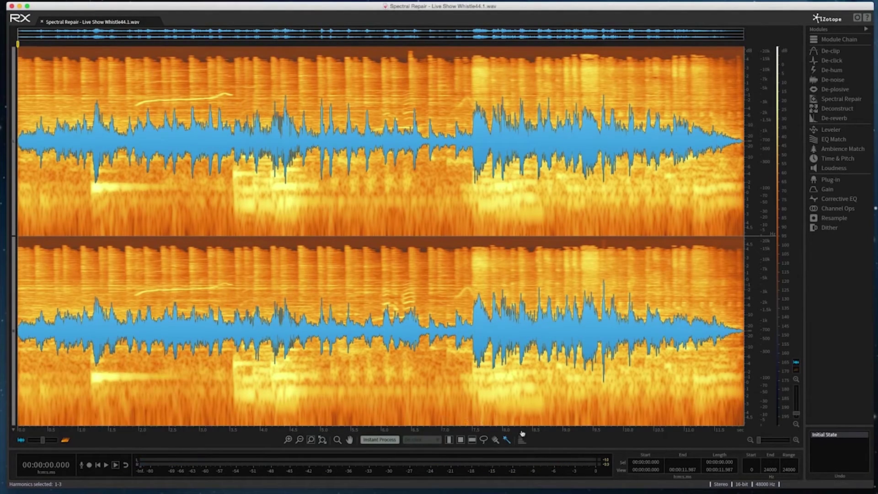
pyautogui.click(210, 289)
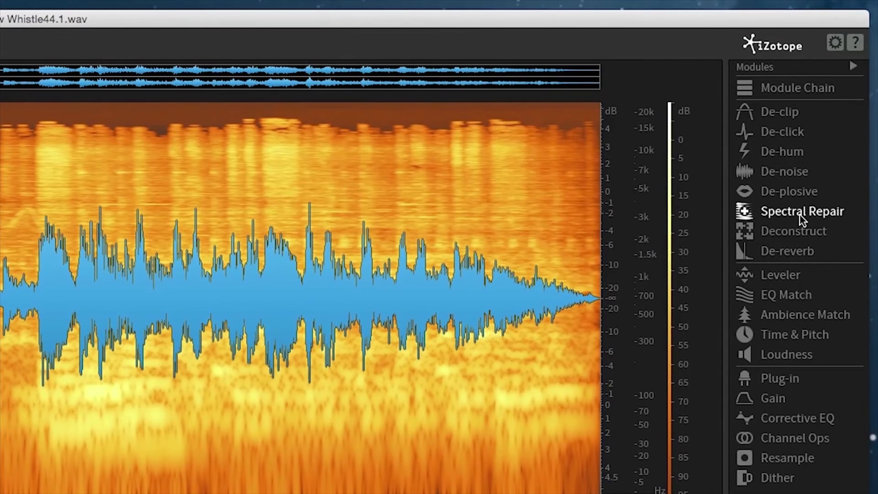
pyautogui.click(799, 214)
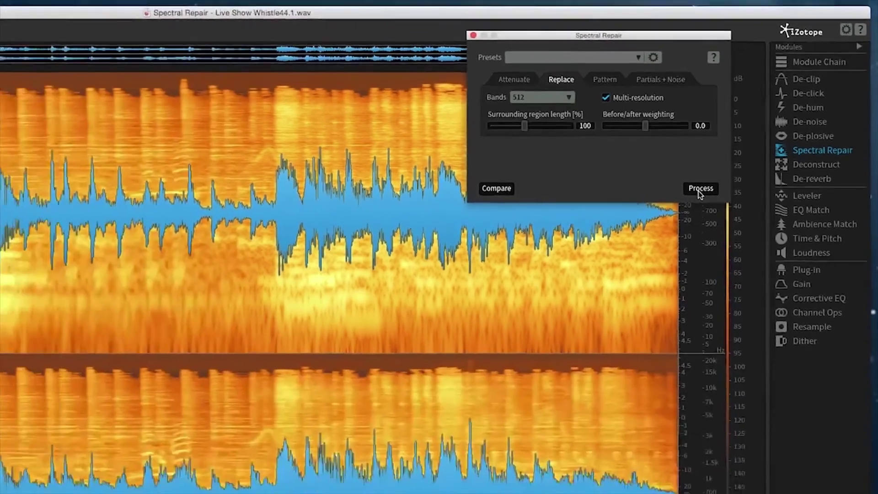
# Process the whistle selection with Spectral Repair in Replace mode at 512 bands.
pyautogui.click(631, 265)
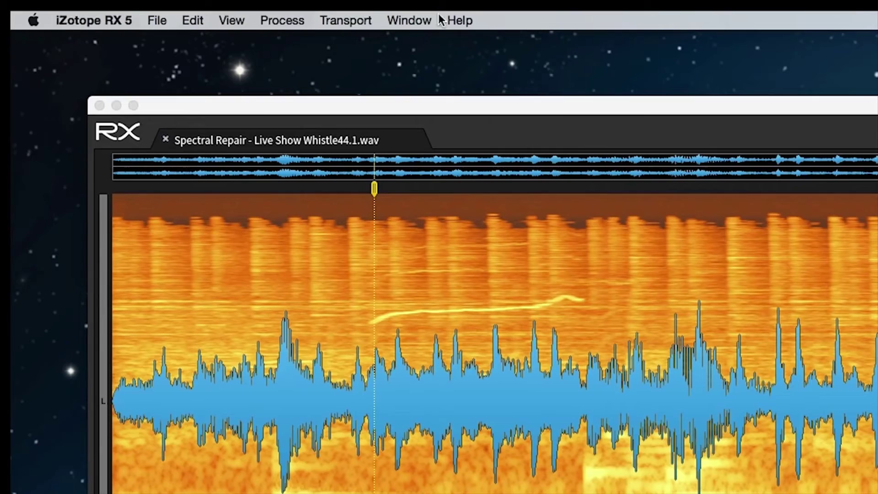
# Open Preferences and browse keyboard shortcuts such as Apply.ChannelOperations*.
pyautogui.click(459, 20)
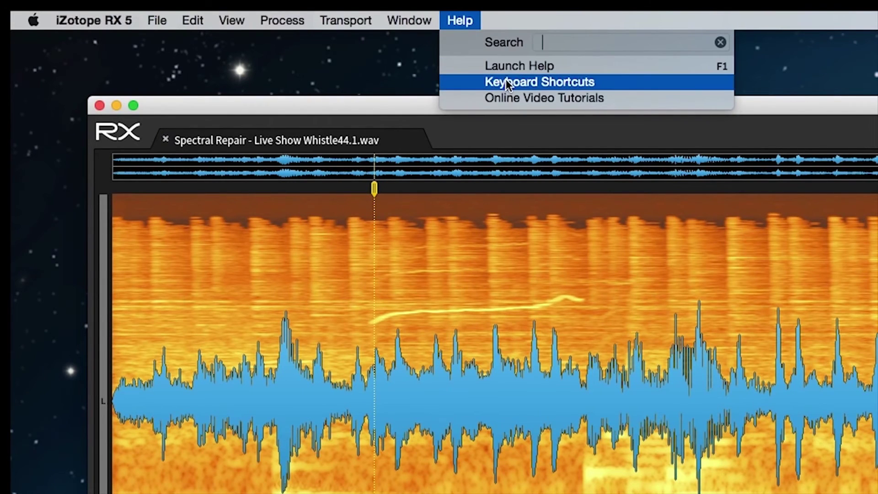
pyautogui.moveTo(375, 14)
pyautogui.moveTo(93, 20)
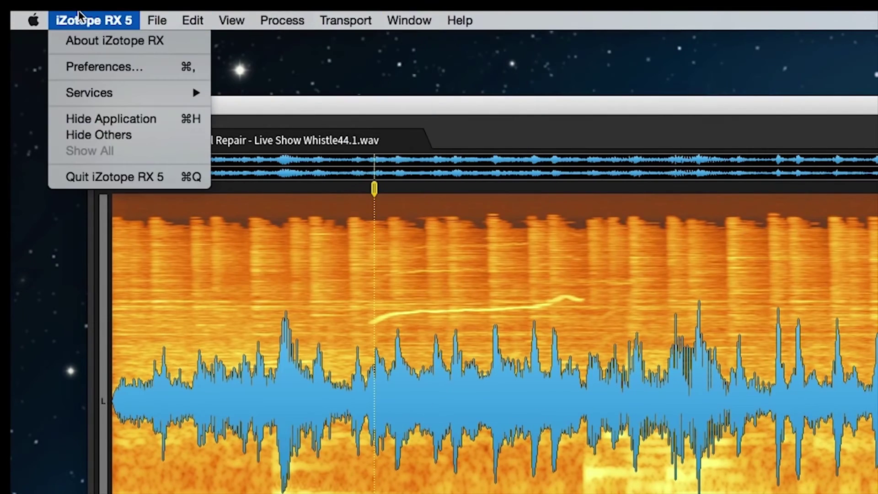
pyautogui.click(117, 69)
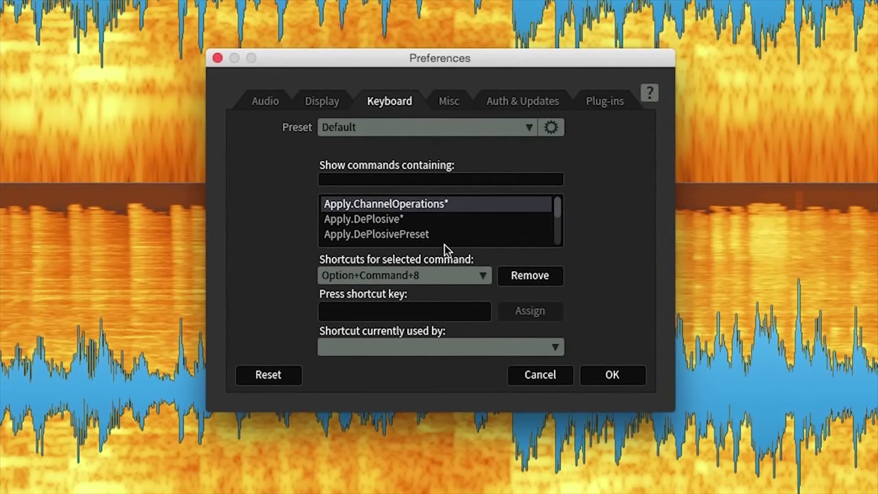
pyautogui.click(411, 221)
pyautogui.click(410, 210)
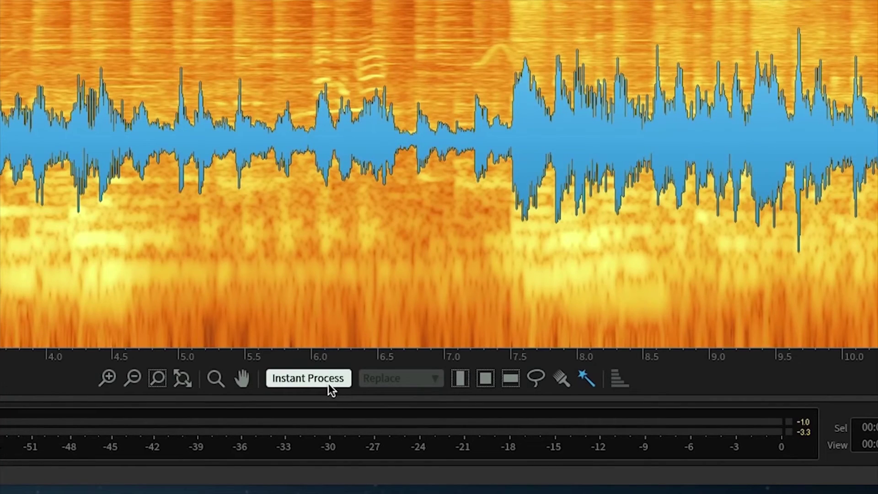
# Enable Instant Process in Replace mode, then Magic Wand-click the whistle to repair it immediately.
pyautogui.click(329, 385)
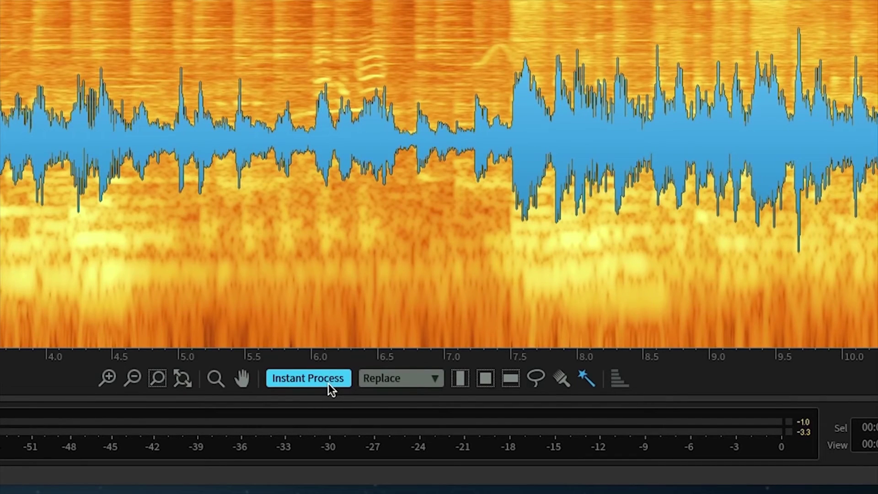
pyautogui.click(434, 378)
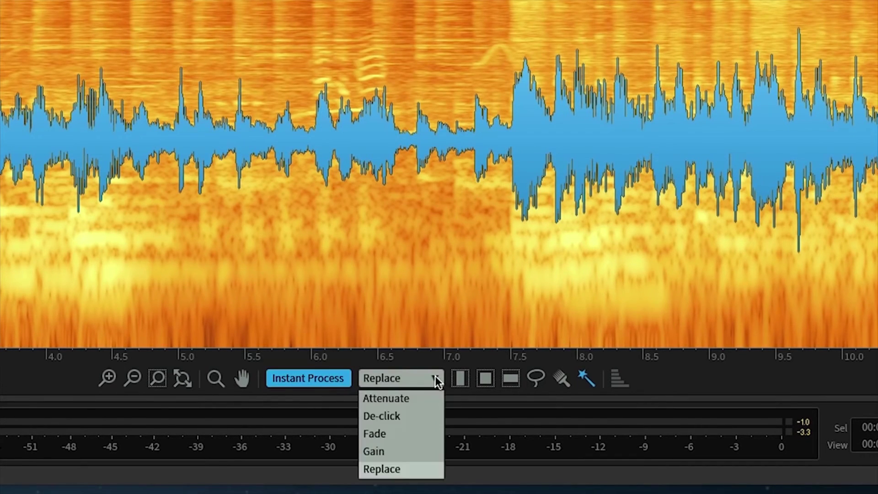
pyautogui.click(423, 475)
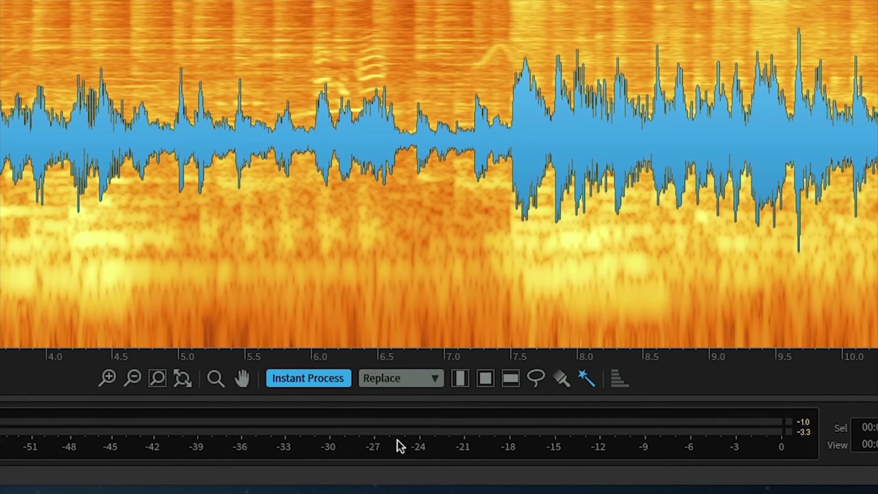
pyautogui.click(337, 379)
pyautogui.click(434, 378)
pyautogui.click(420, 473)
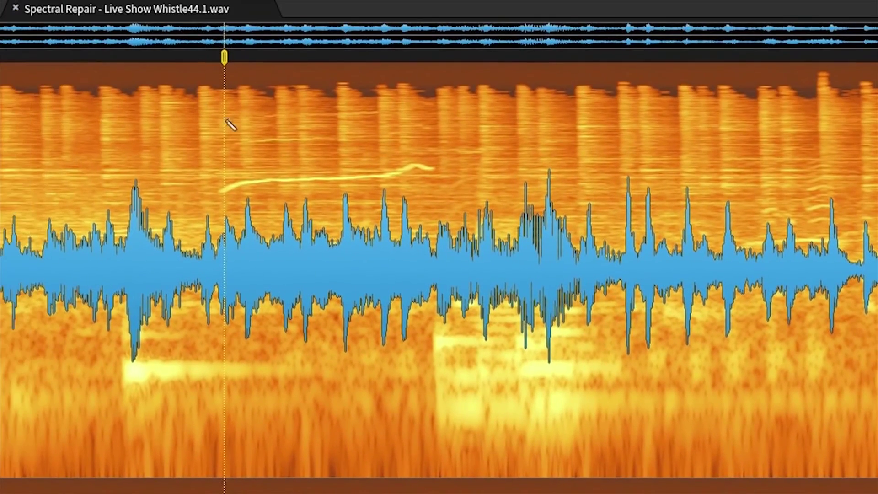
pyautogui.click(275, 181)
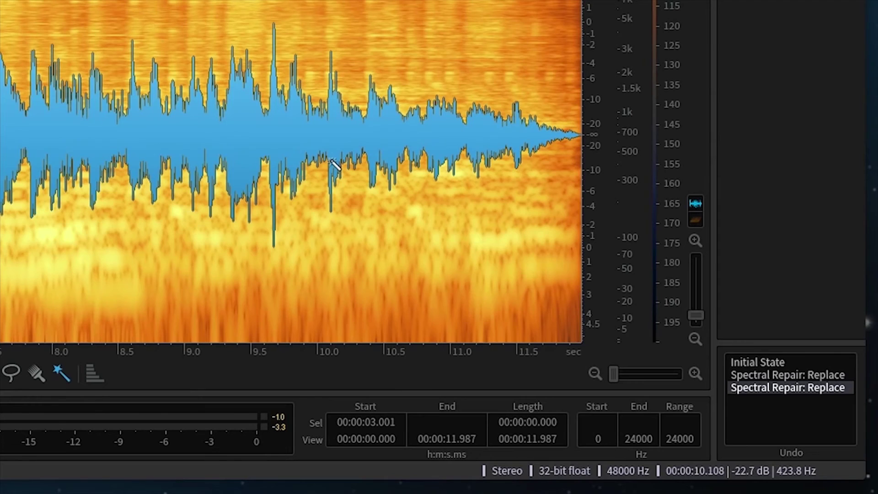
# Switch between both Spectral Repair: Replace history entries and Initial State, ending on Initial State.
pyautogui.click(758, 375)
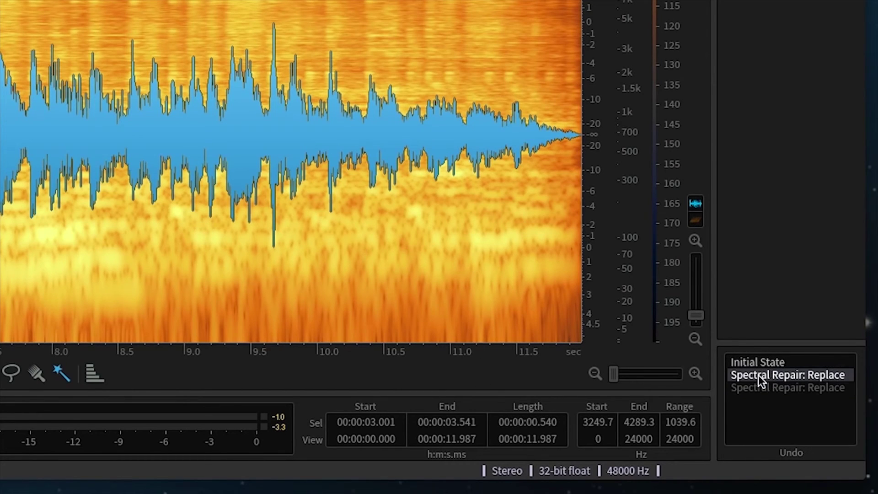
pyautogui.click(757, 361)
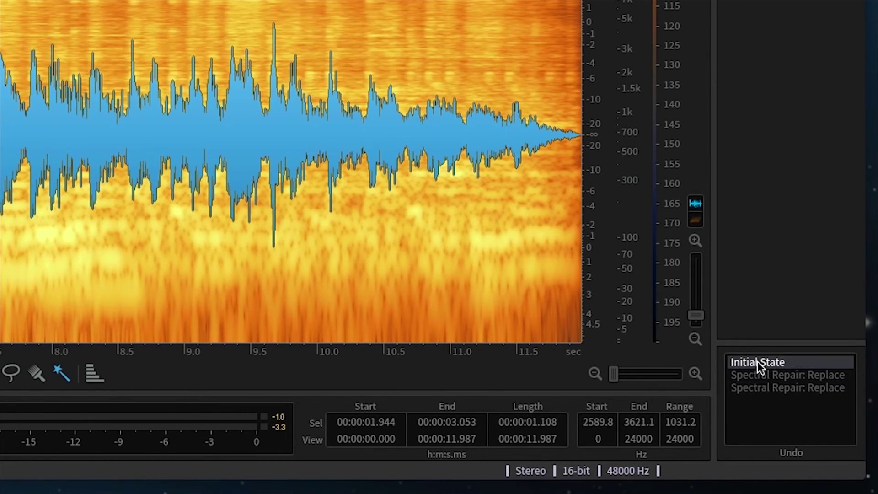
pyautogui.click(759, 387)
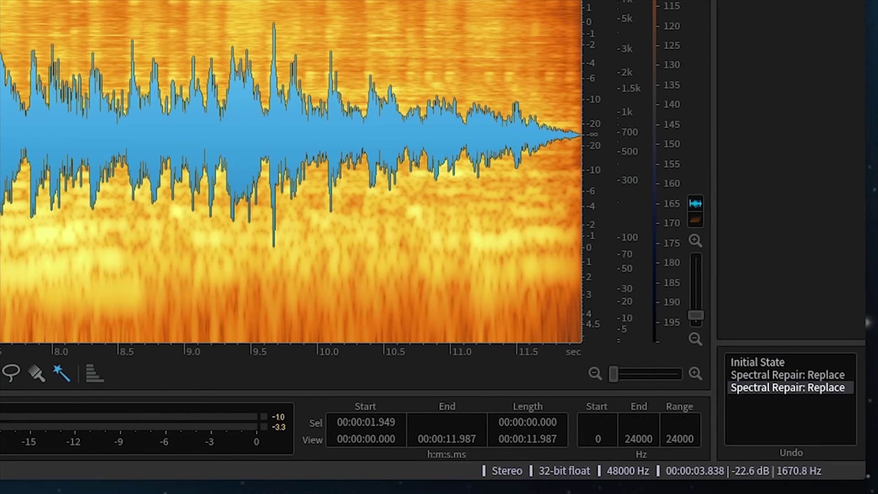
pyautogui.click(759, 375)
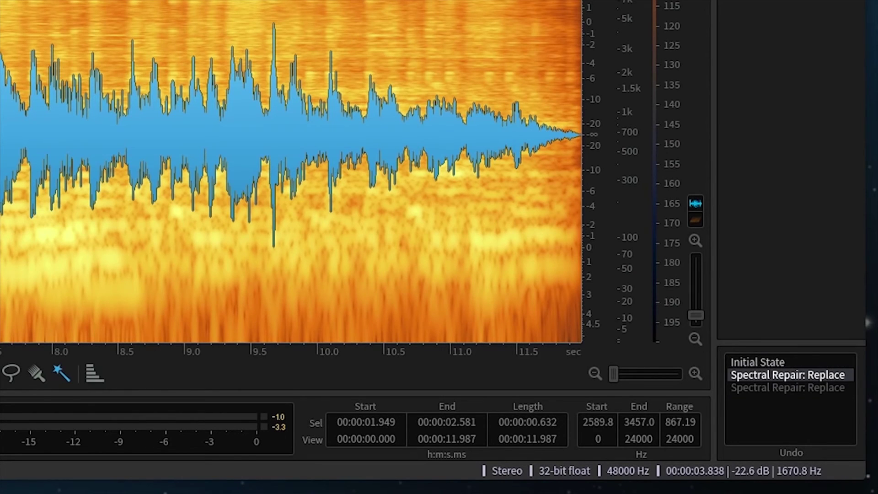
pyautogui.click(758, 362)
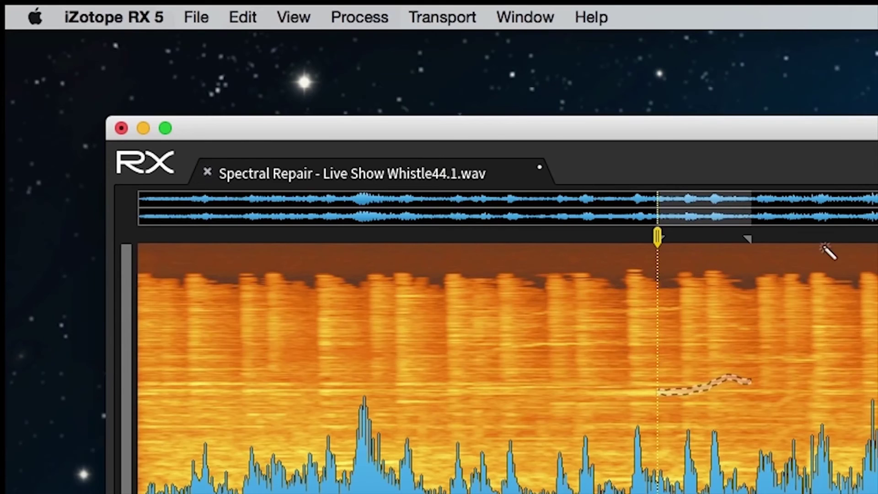
# Save as 'Spectral Repair - Live Show Whistle.rxdoc' and set up export as FLAC, 24-bit.
pyautogui.click(196, 15)
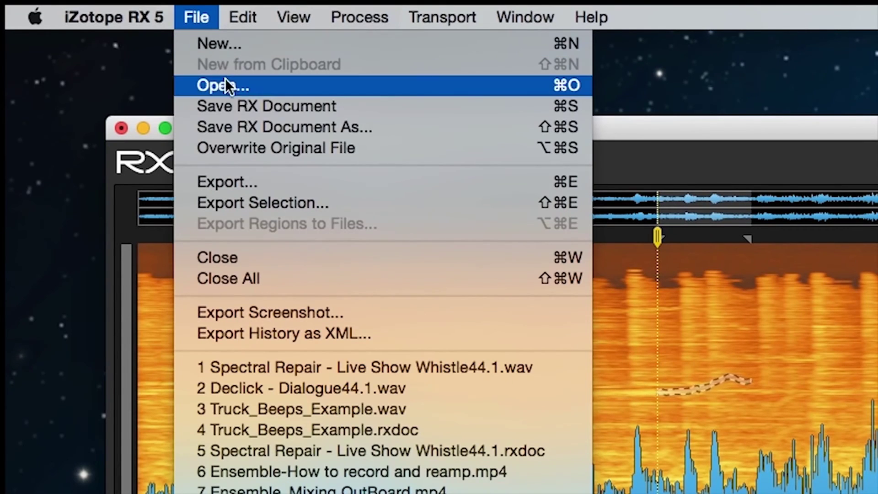
pyautogui.click(236, 105)
pyautogui.click(196, 16)
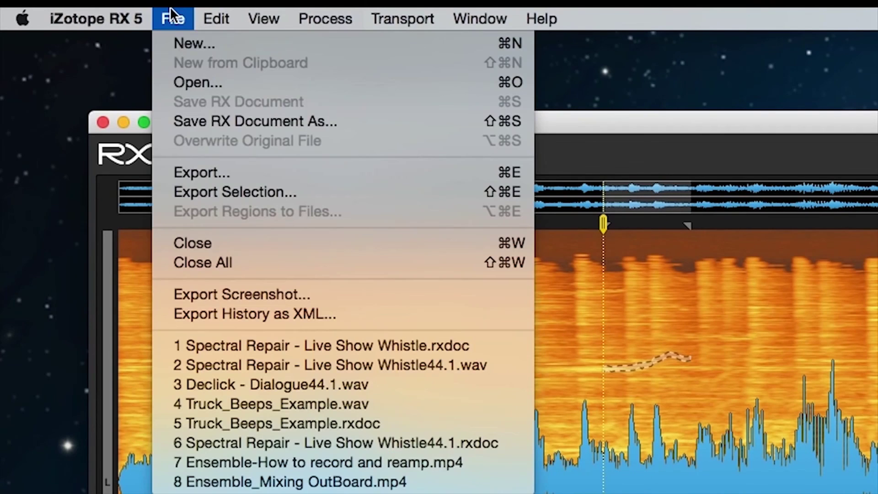
pyautogui.click(222, 171)
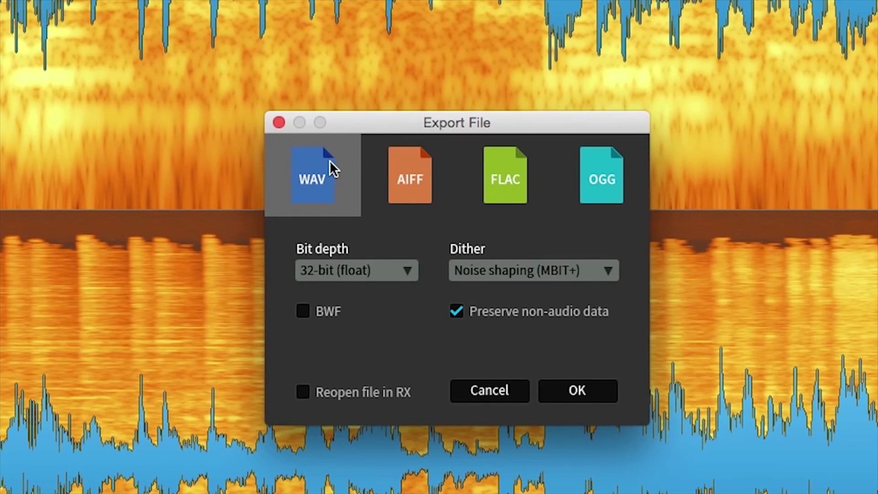
pyautogui.click(397, 190)
pyautogui.click(520, 172)
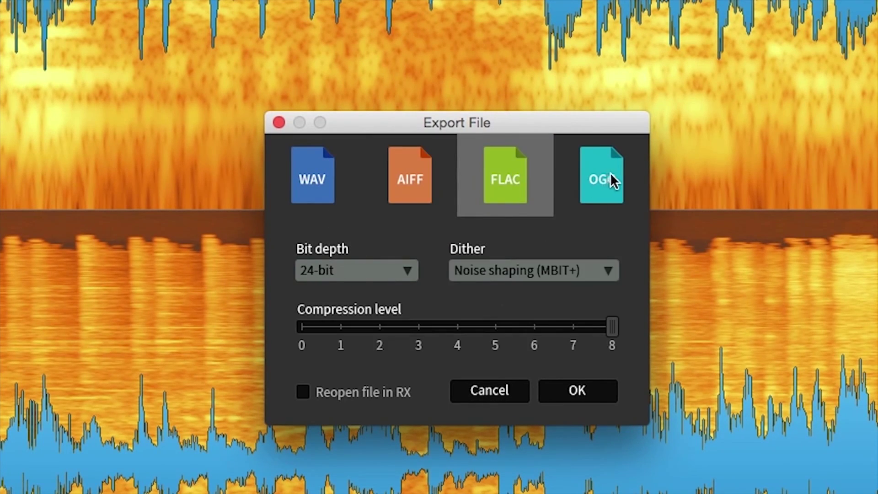